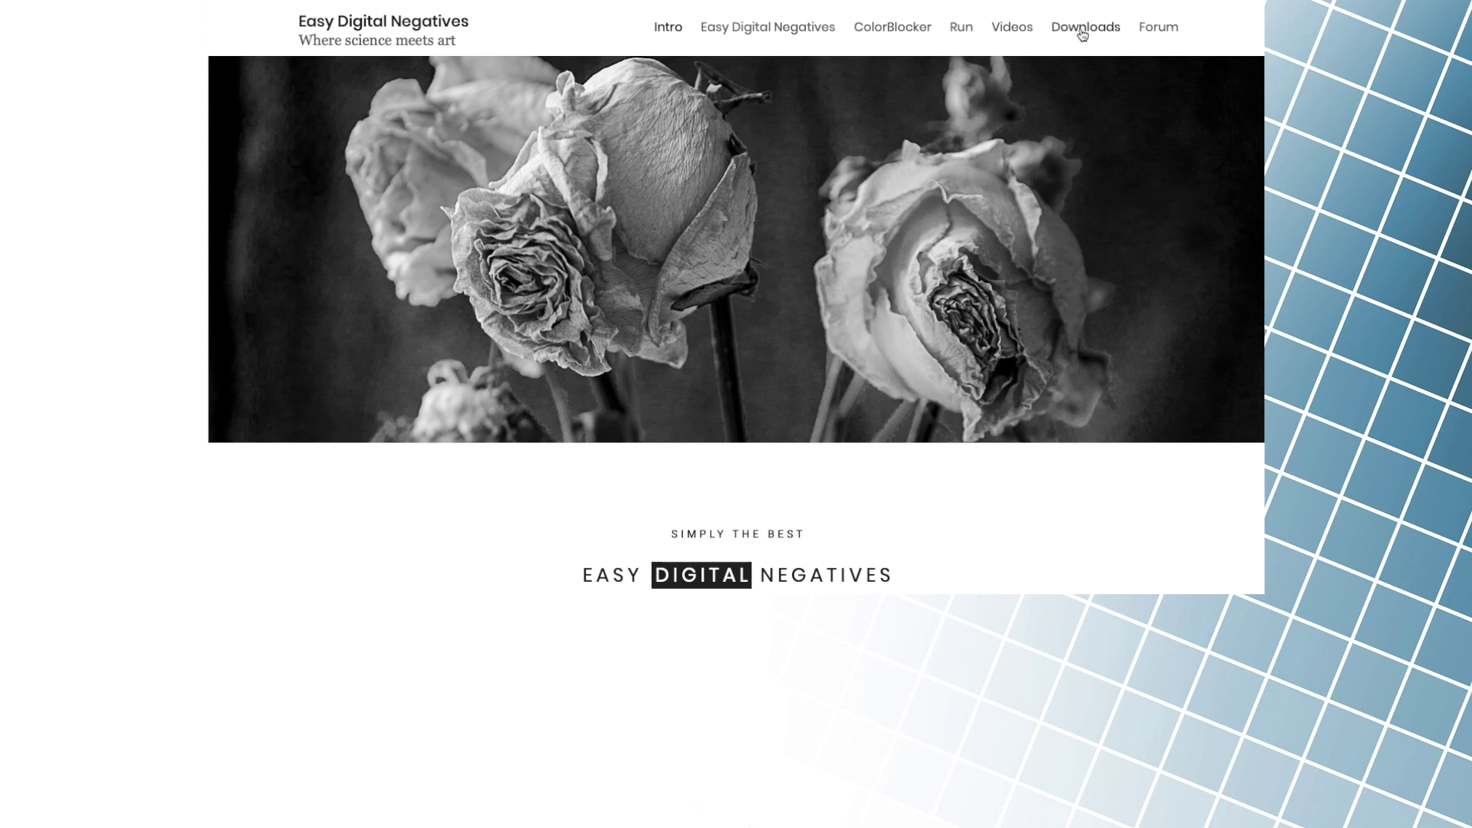
Download EDN_HSB2_template.tif from the EDN ColorBlocker V.3.0 list on the Downloads page.
scroll(577, 453, "down", 3)
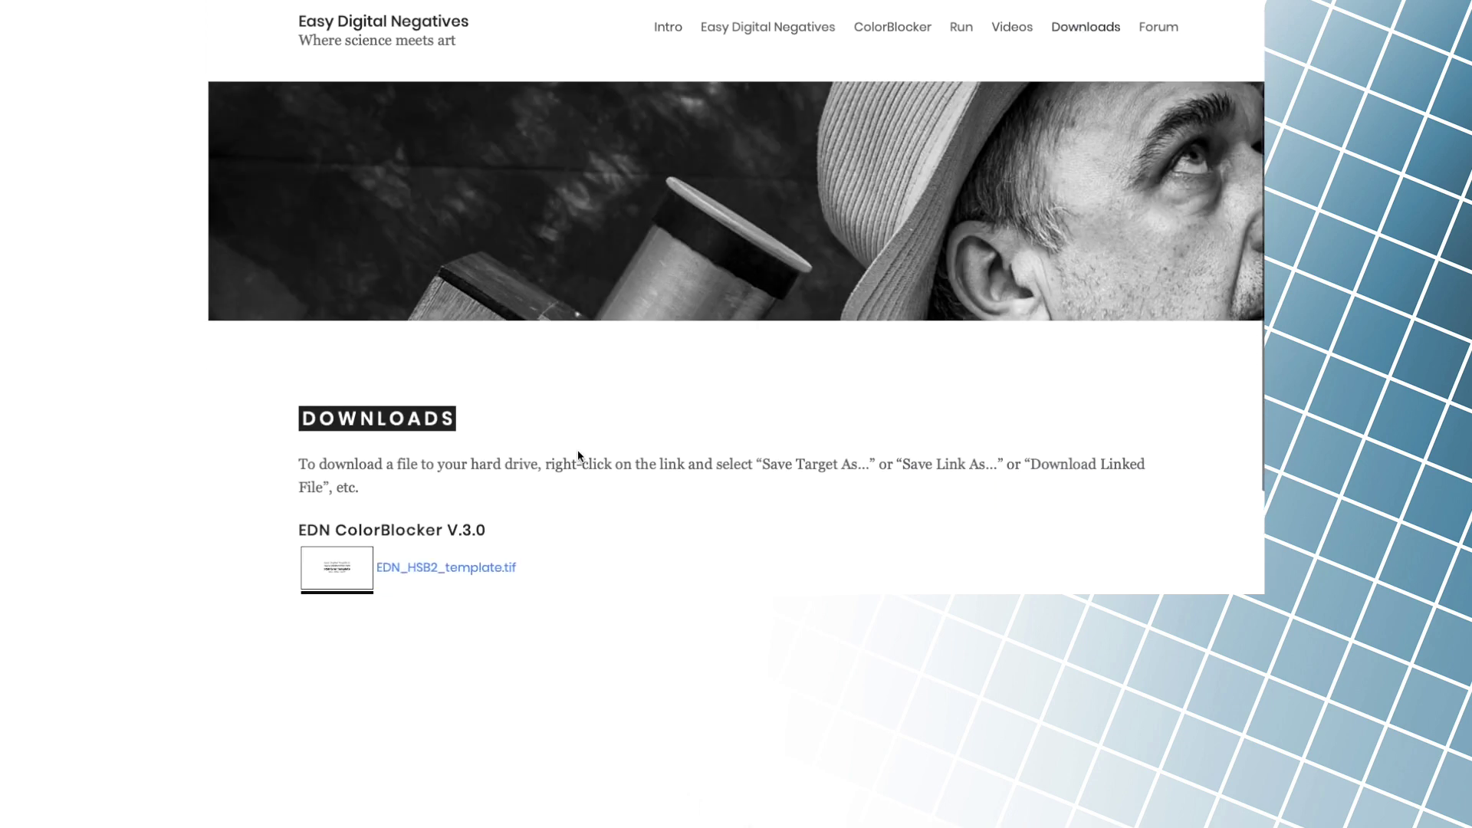
scroll(577, 455, "down", 2)
right_click(446, 522)
left_click(526, 583)
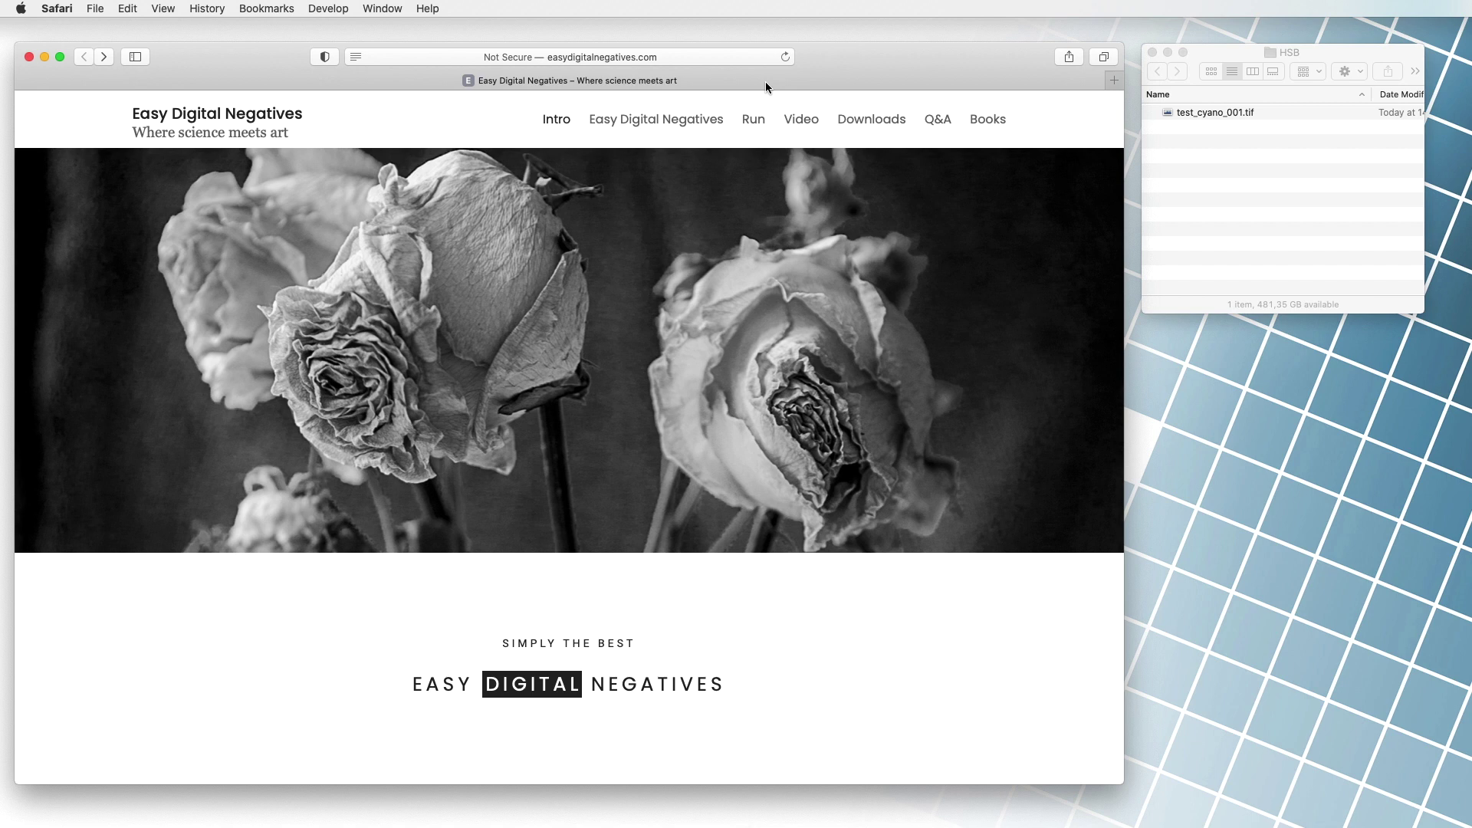
Analyse test_cyano_001.tif in EDN ColorBlocker v.3.0 (optimal H 330, S 100, B 30) and download Opt_LUT1D.cube.
mouse_move(763, 121)
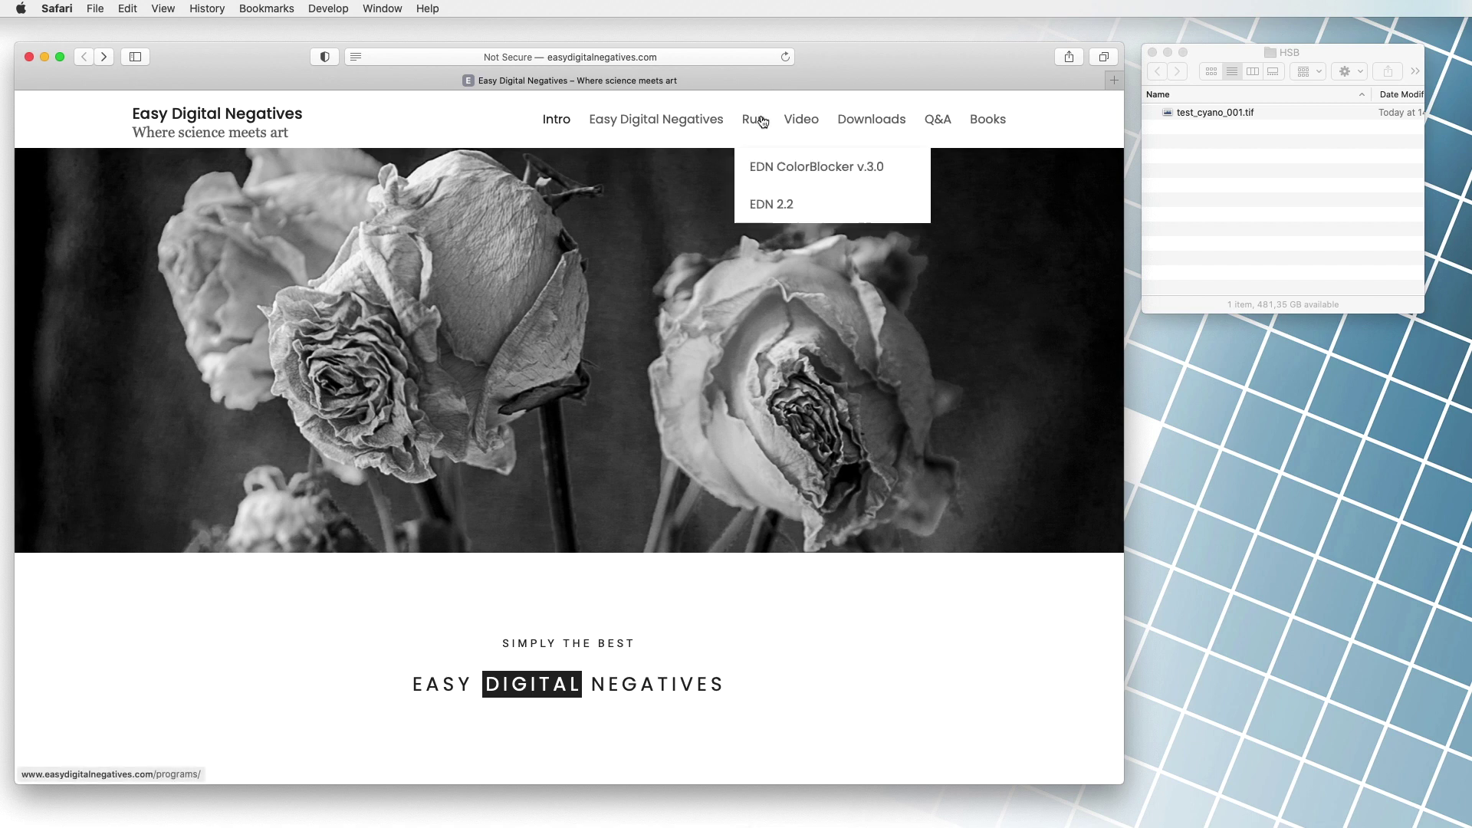
left_click(765, 167)
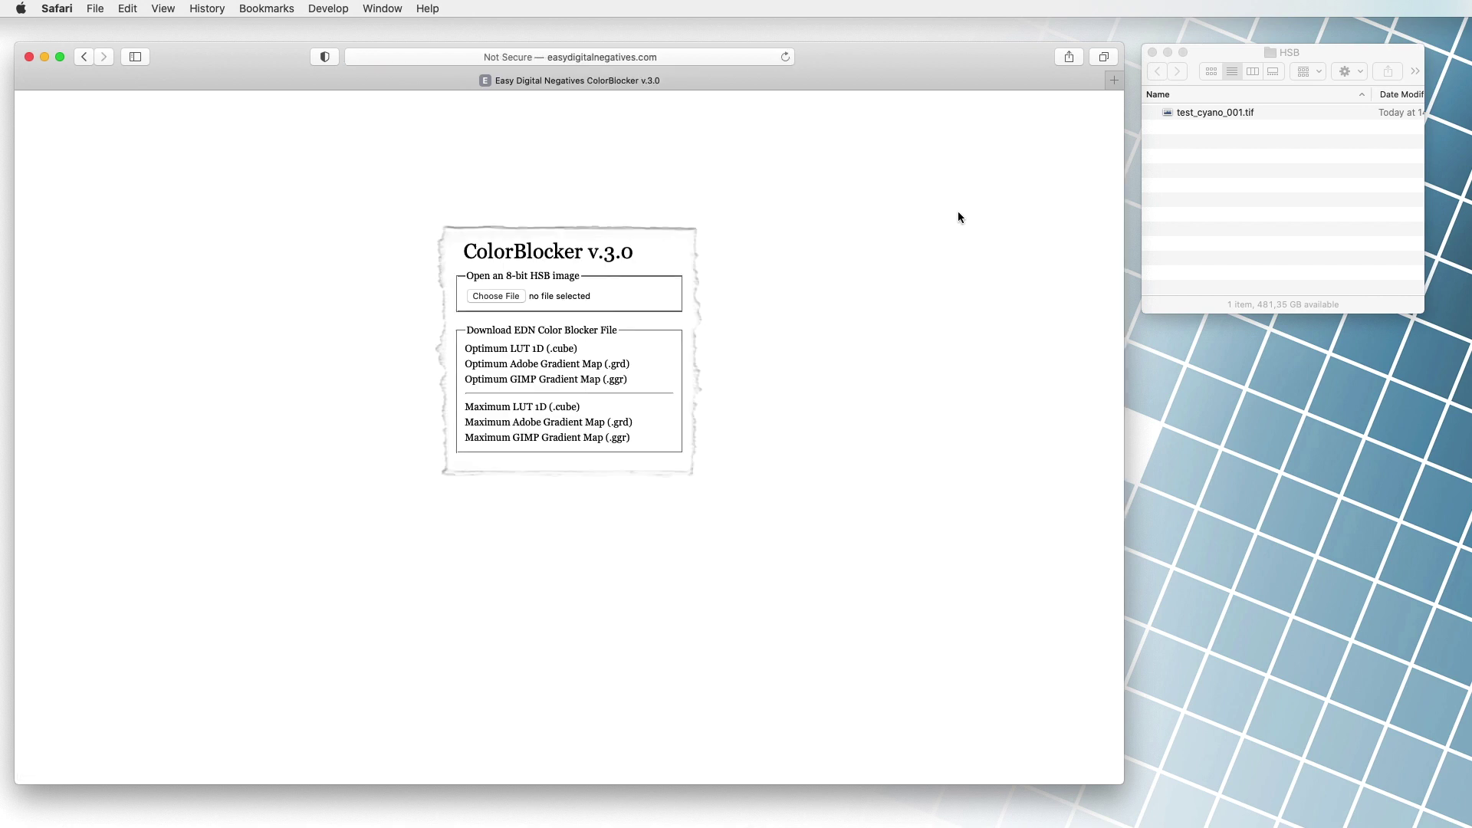
left_click(1206, 112)
left_click_drag(1205, 109, 507, 296)
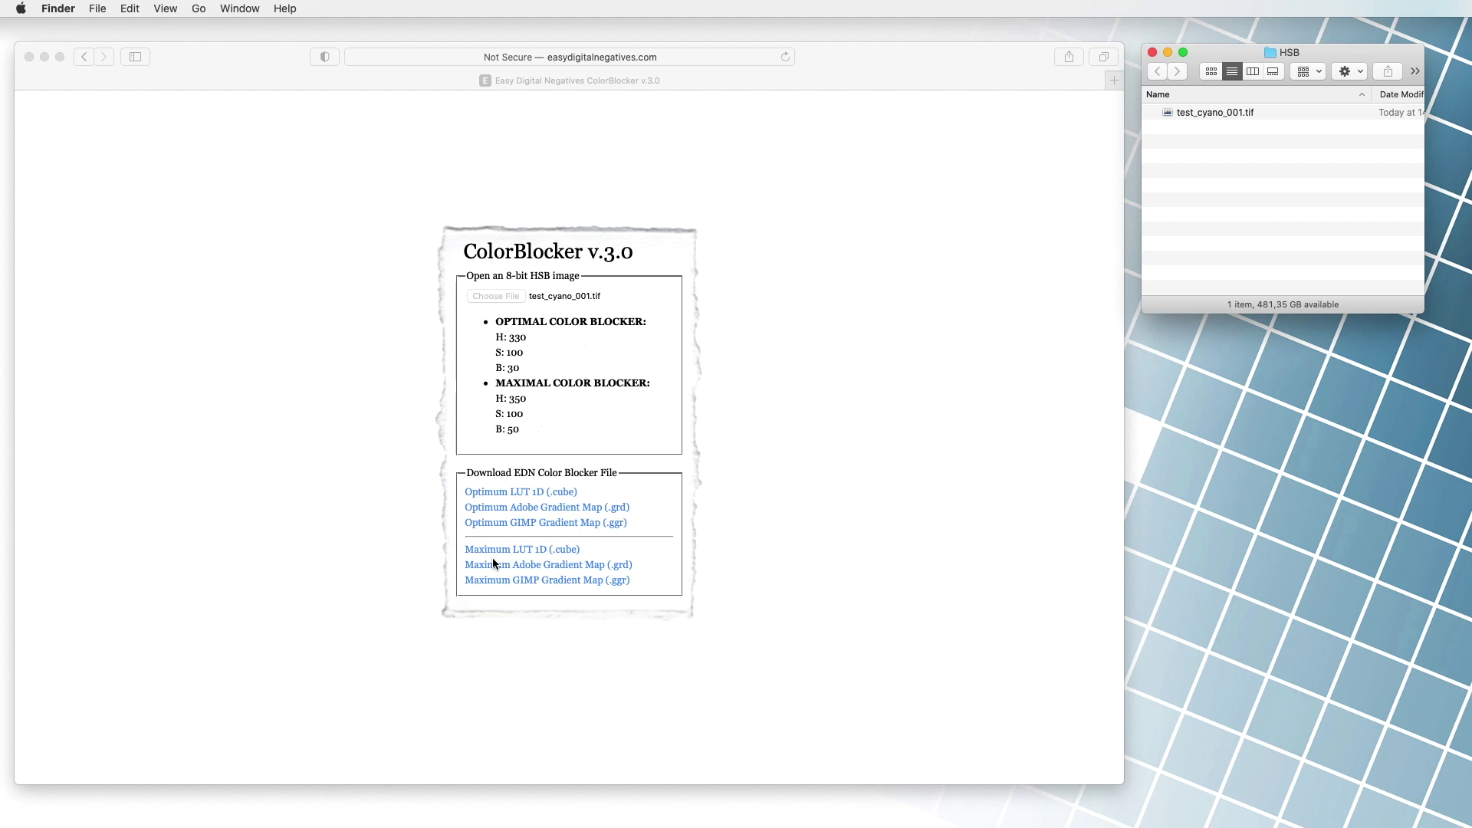
left_click(501, 493)
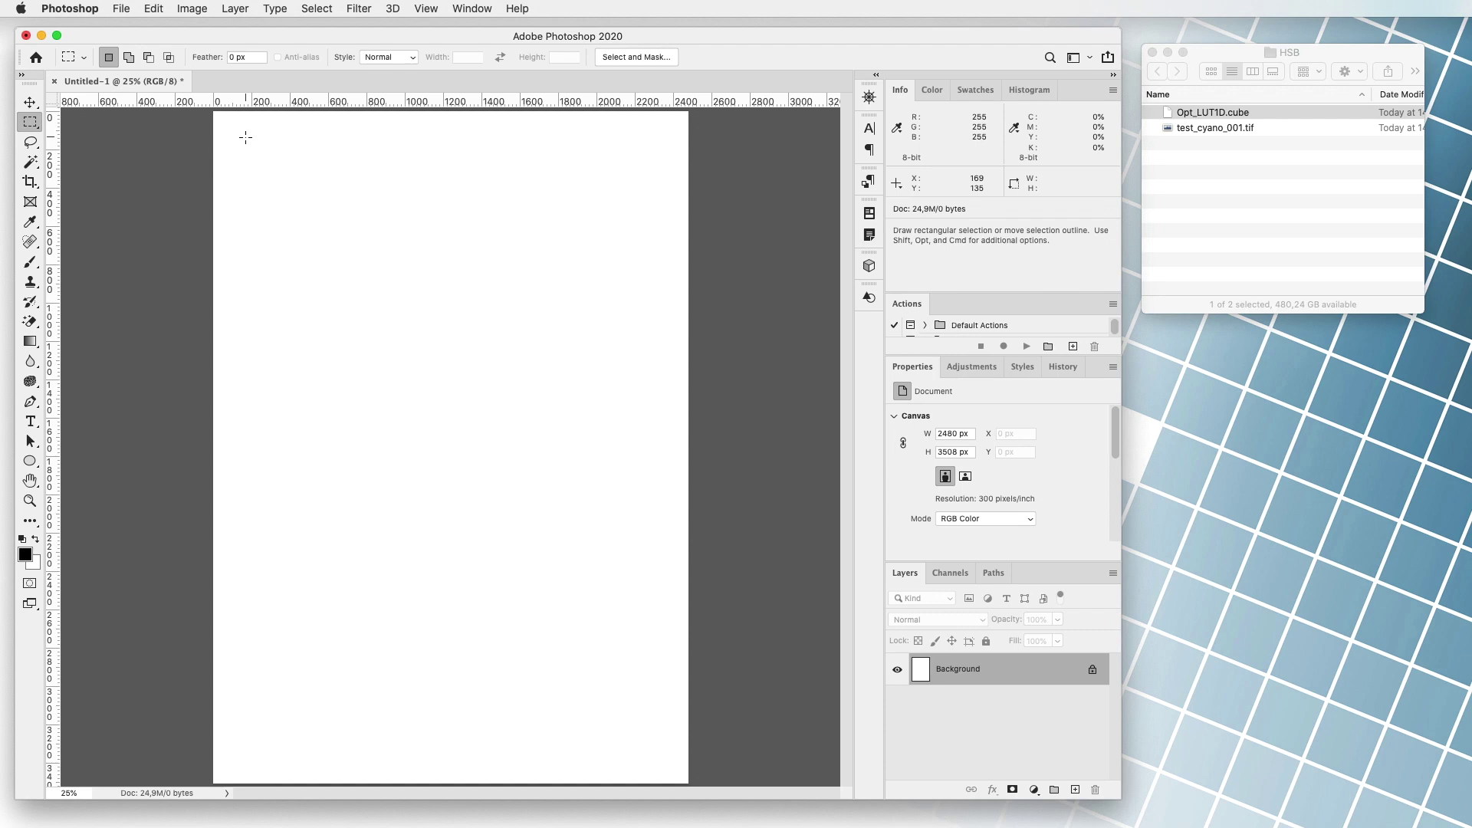
Marquee a wide bar, about 2058 × 500 px, near the top of the blank Untitled-1 page.
left_click_drag(245, 137, 640, 233)
Fill the bar with black and tint it with a Color Lookup layer using Opt_LUT1D.cube.
key("alt+BackSpace")
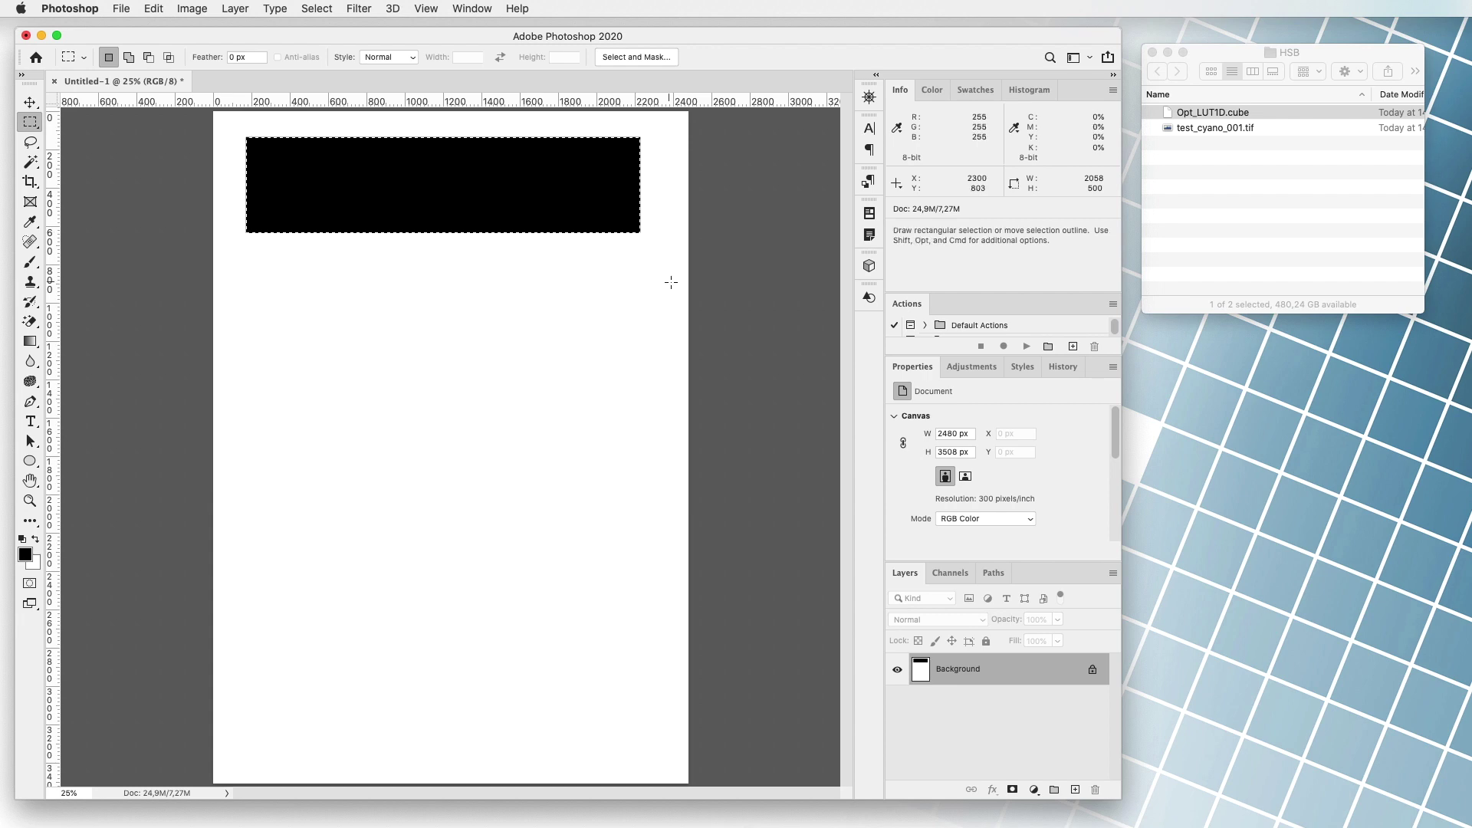
left_click(970, 366)
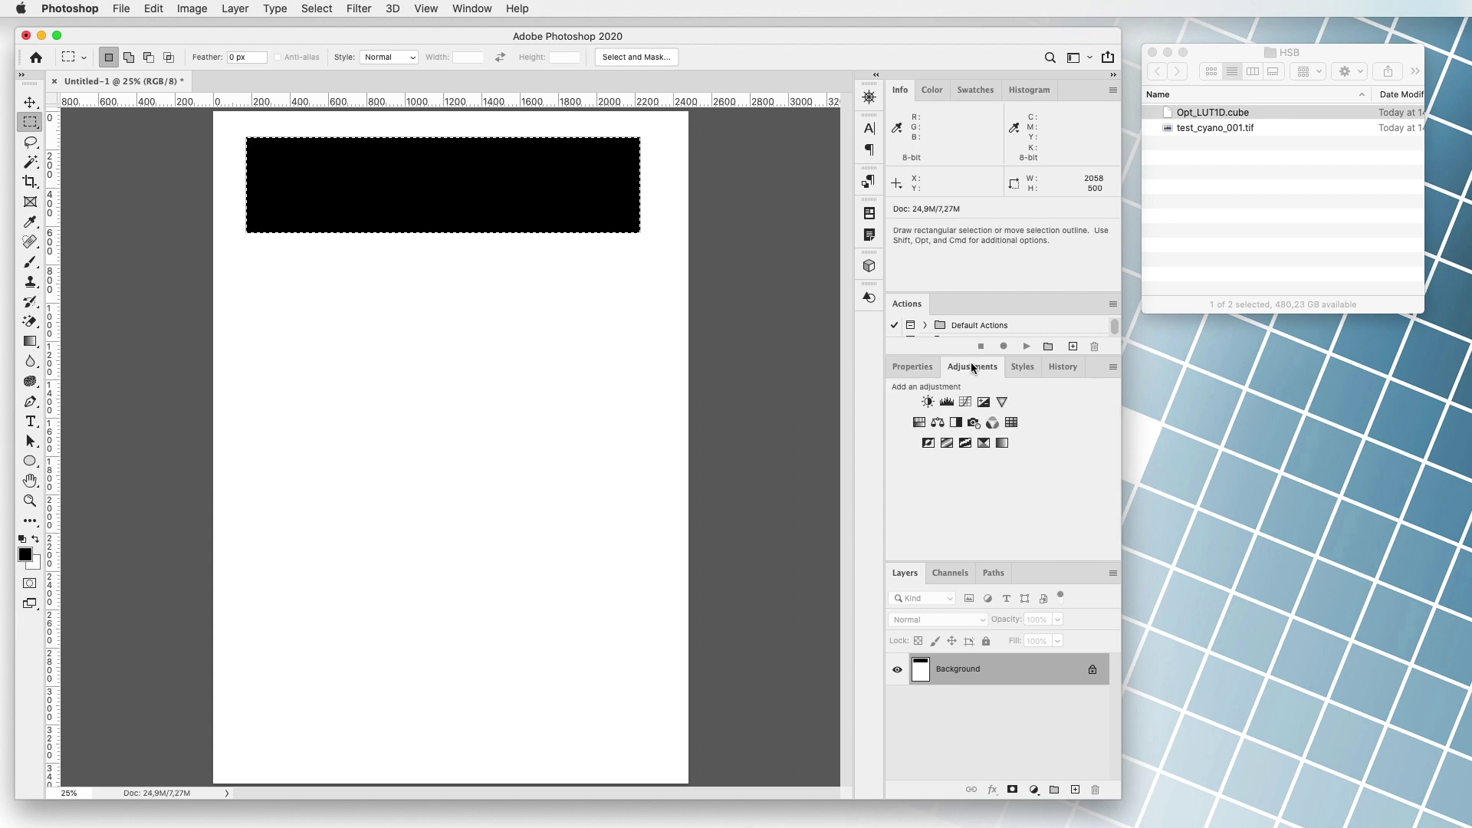
left_click(1011, 422)
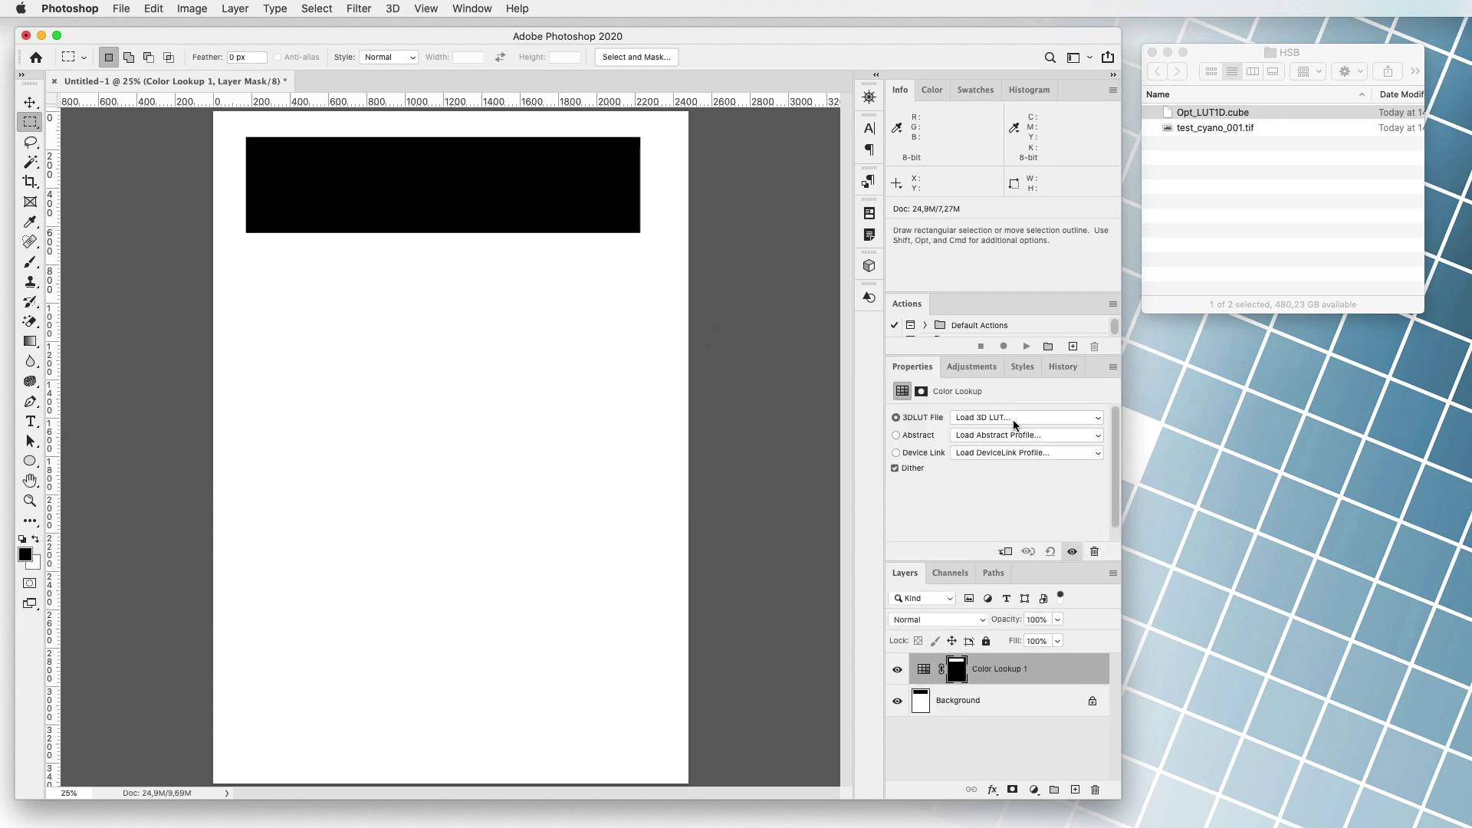
left_click(926, 417)
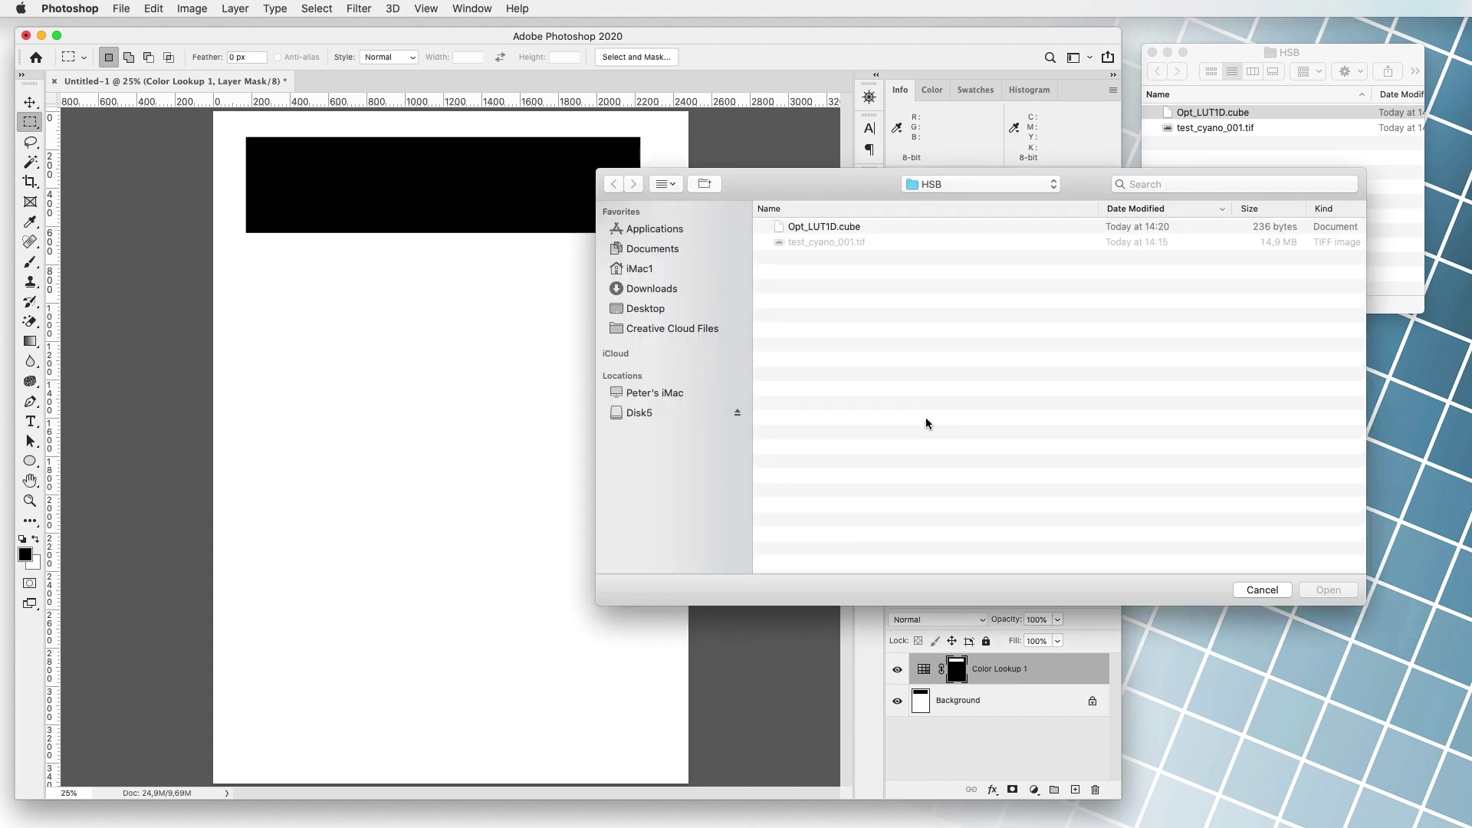
left_click(809, 228)
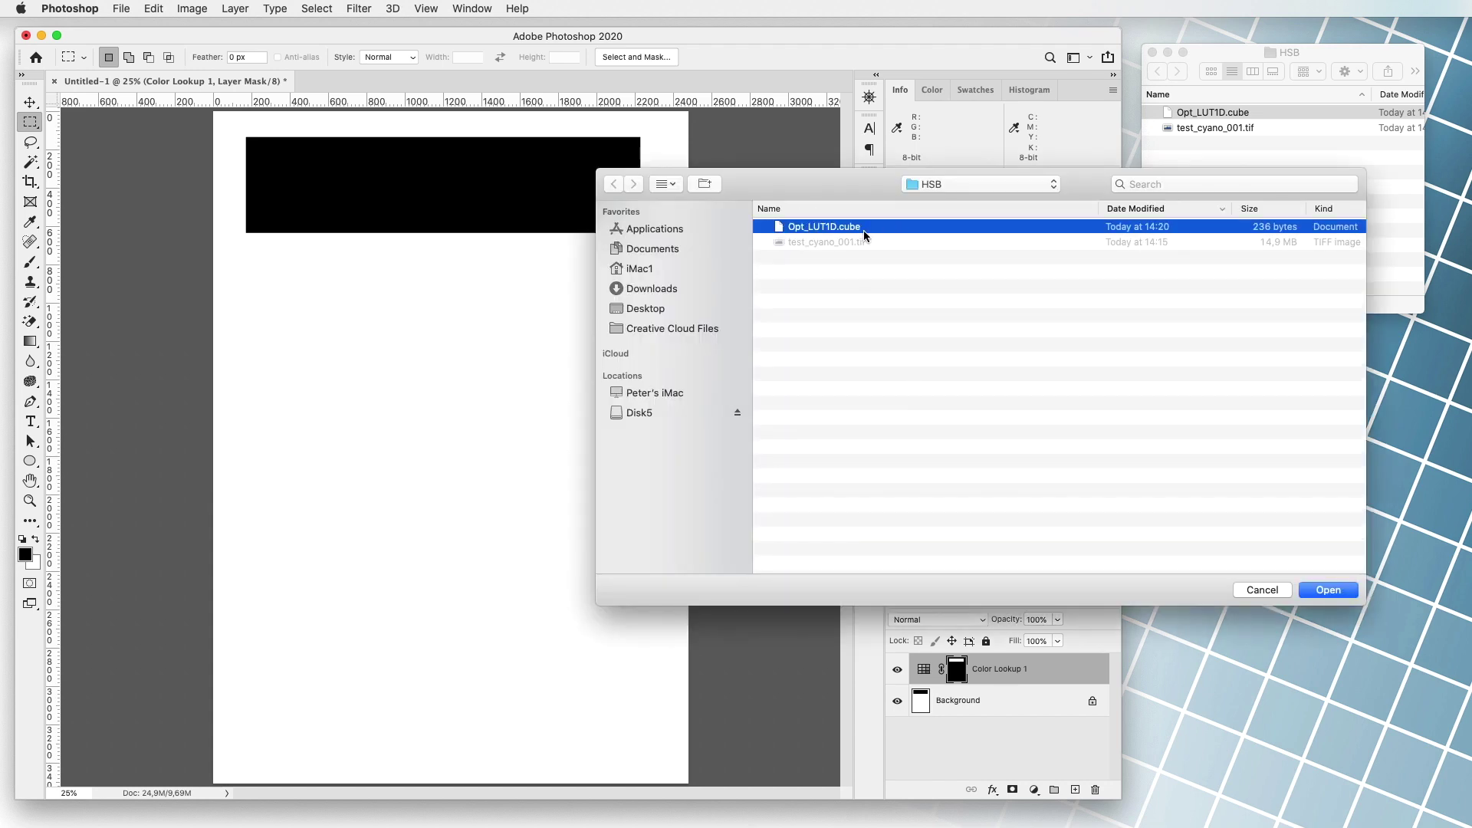
left_click(1326, 590)
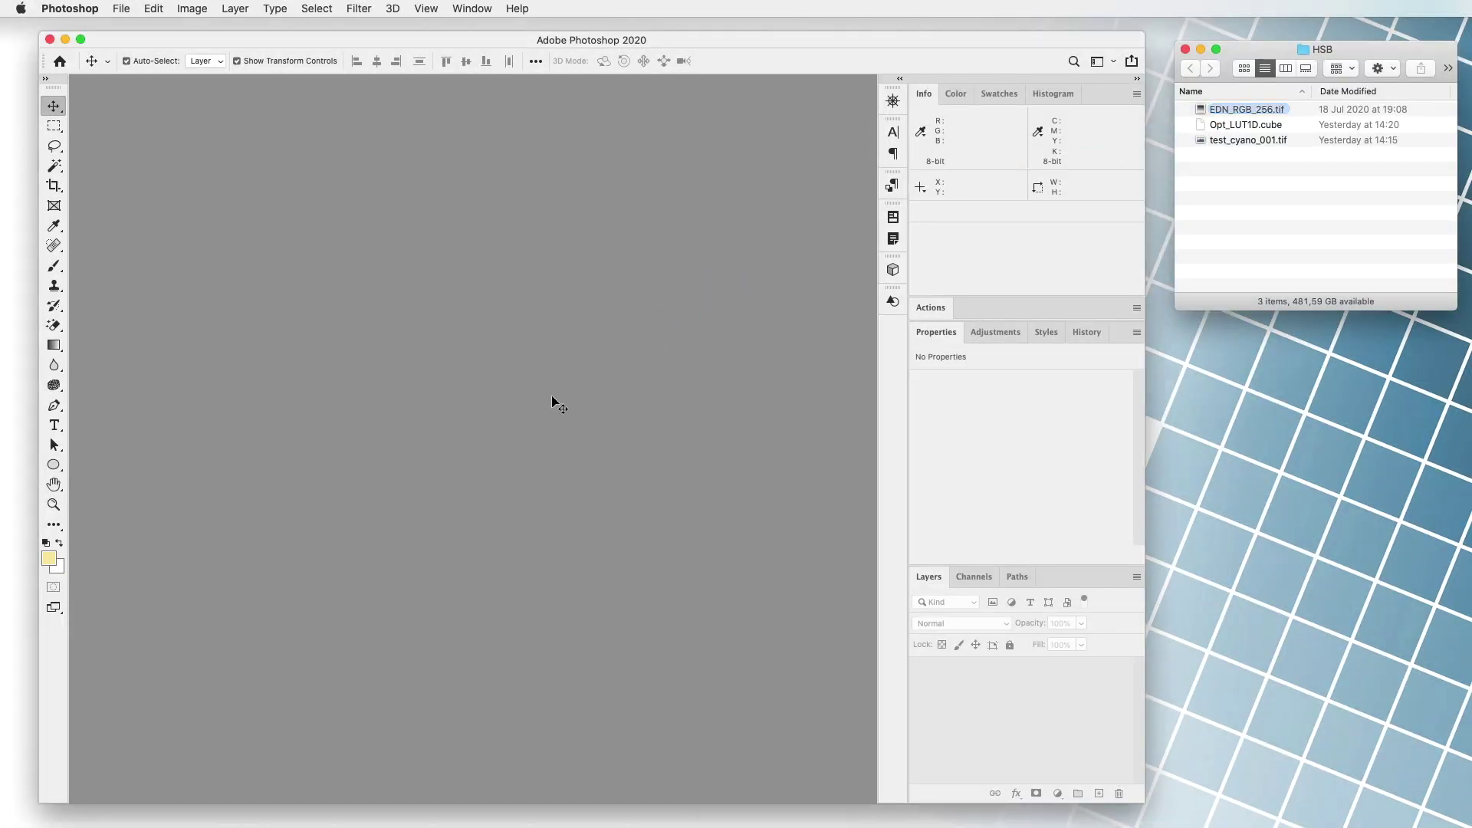
Invert the EDN_RGB_256 chart and flip its canvas horizontally.
left_click(1303, 460)
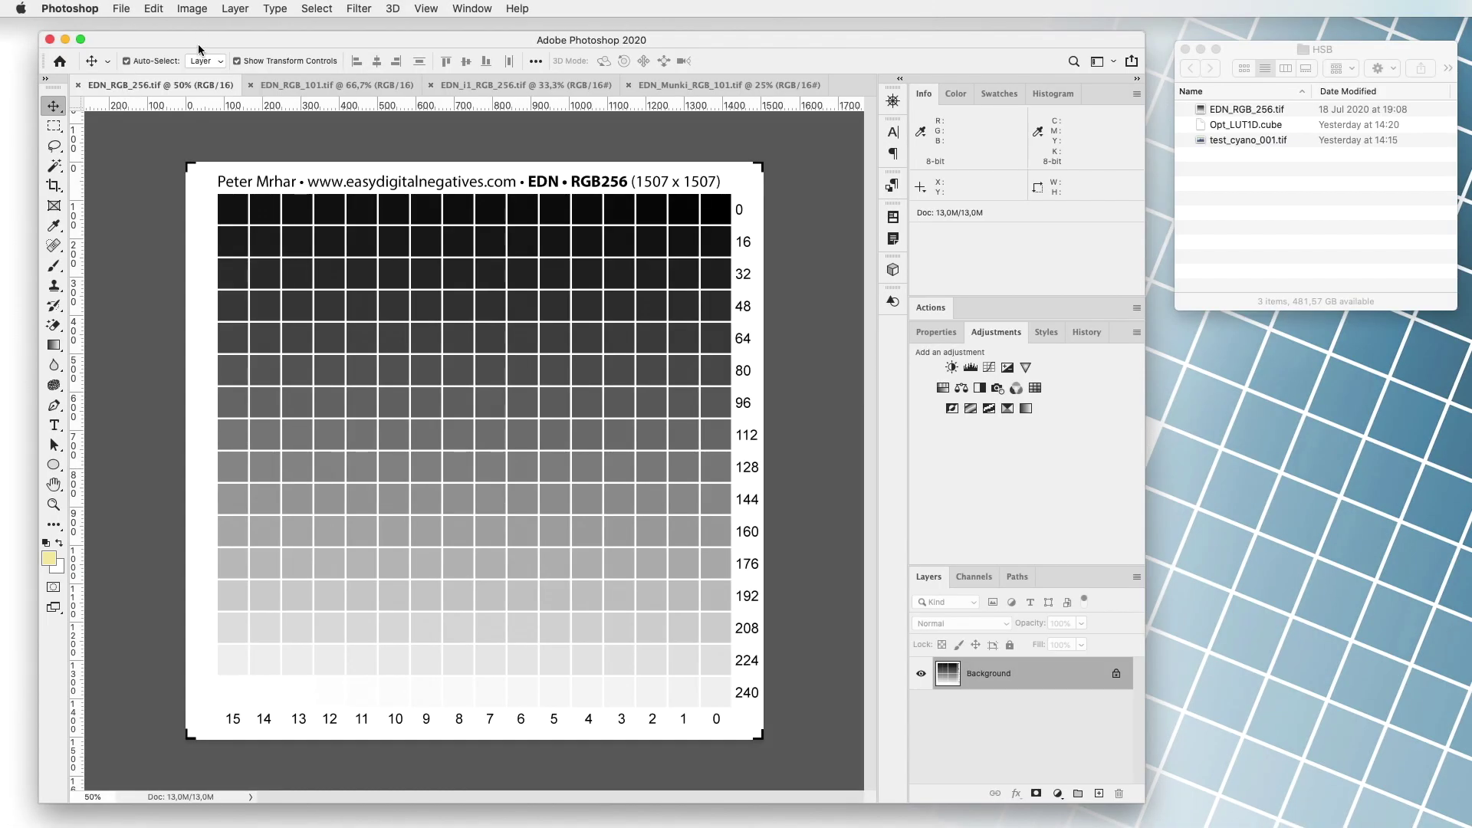
left_click(192, 9)
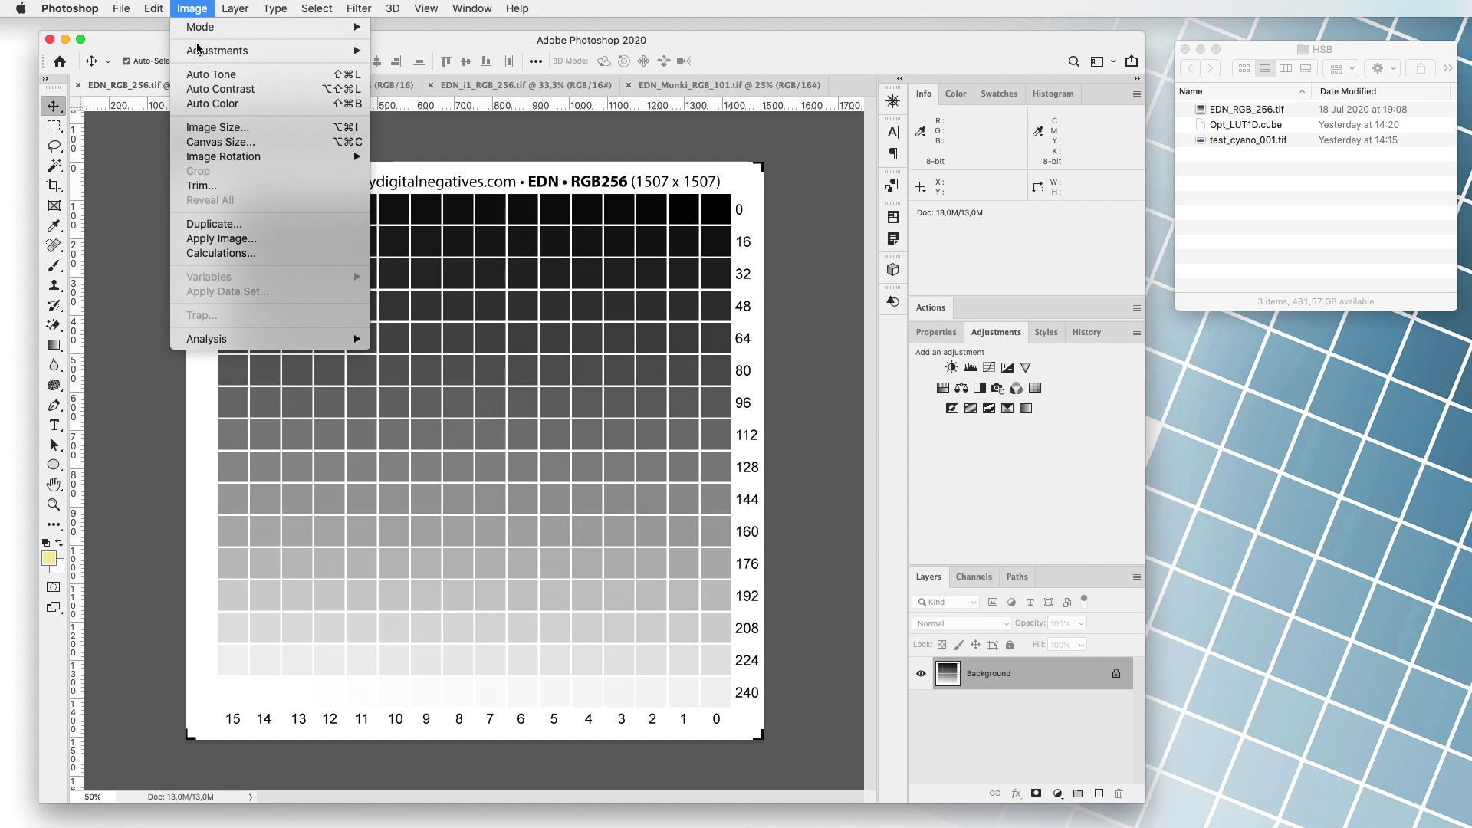
mouse_move(230, 51)
left_click(417, 233)
left_click(190, 8)
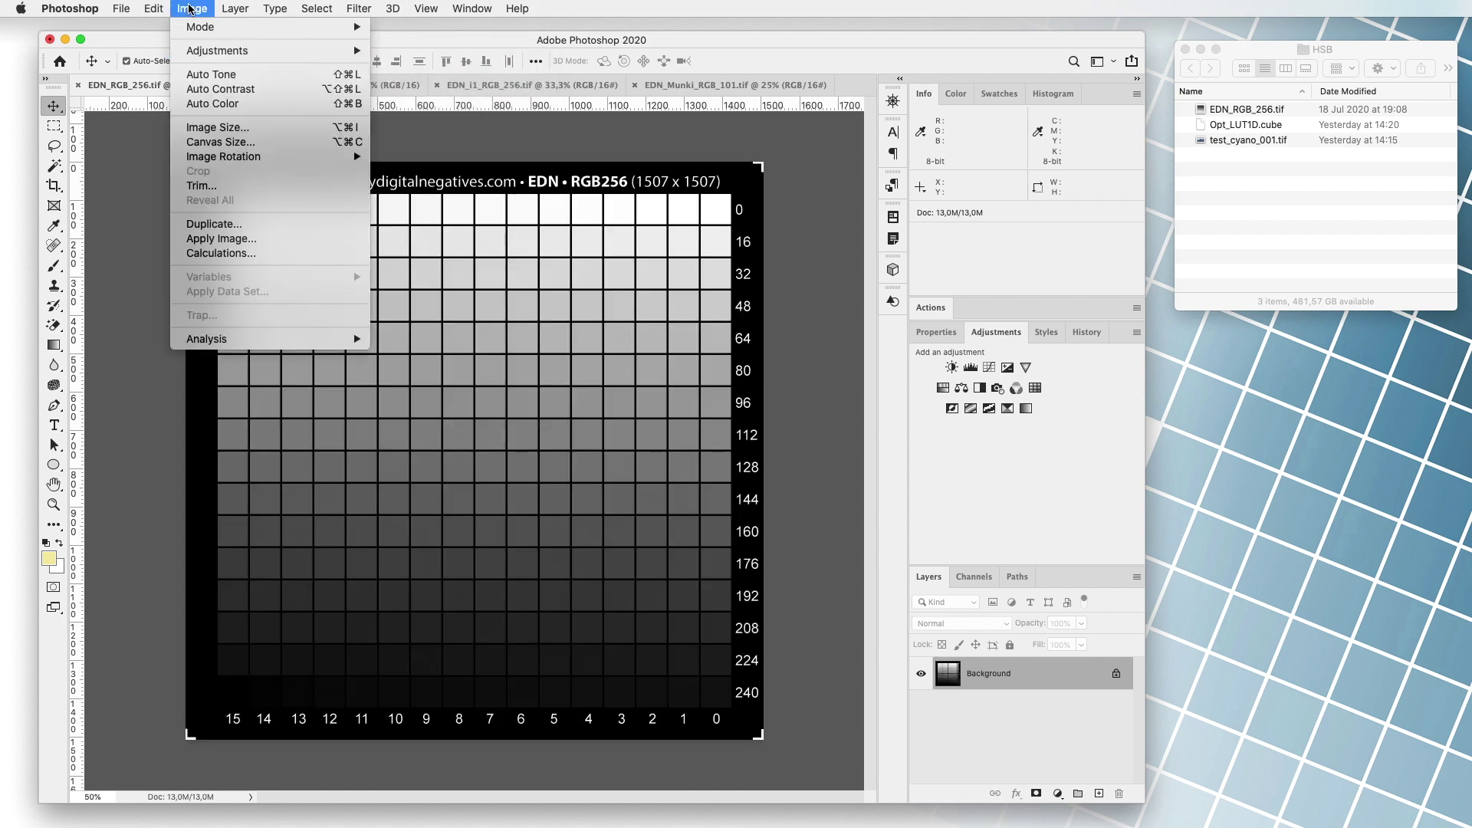
mouse_move(222, 156)
left_click(471, 227)
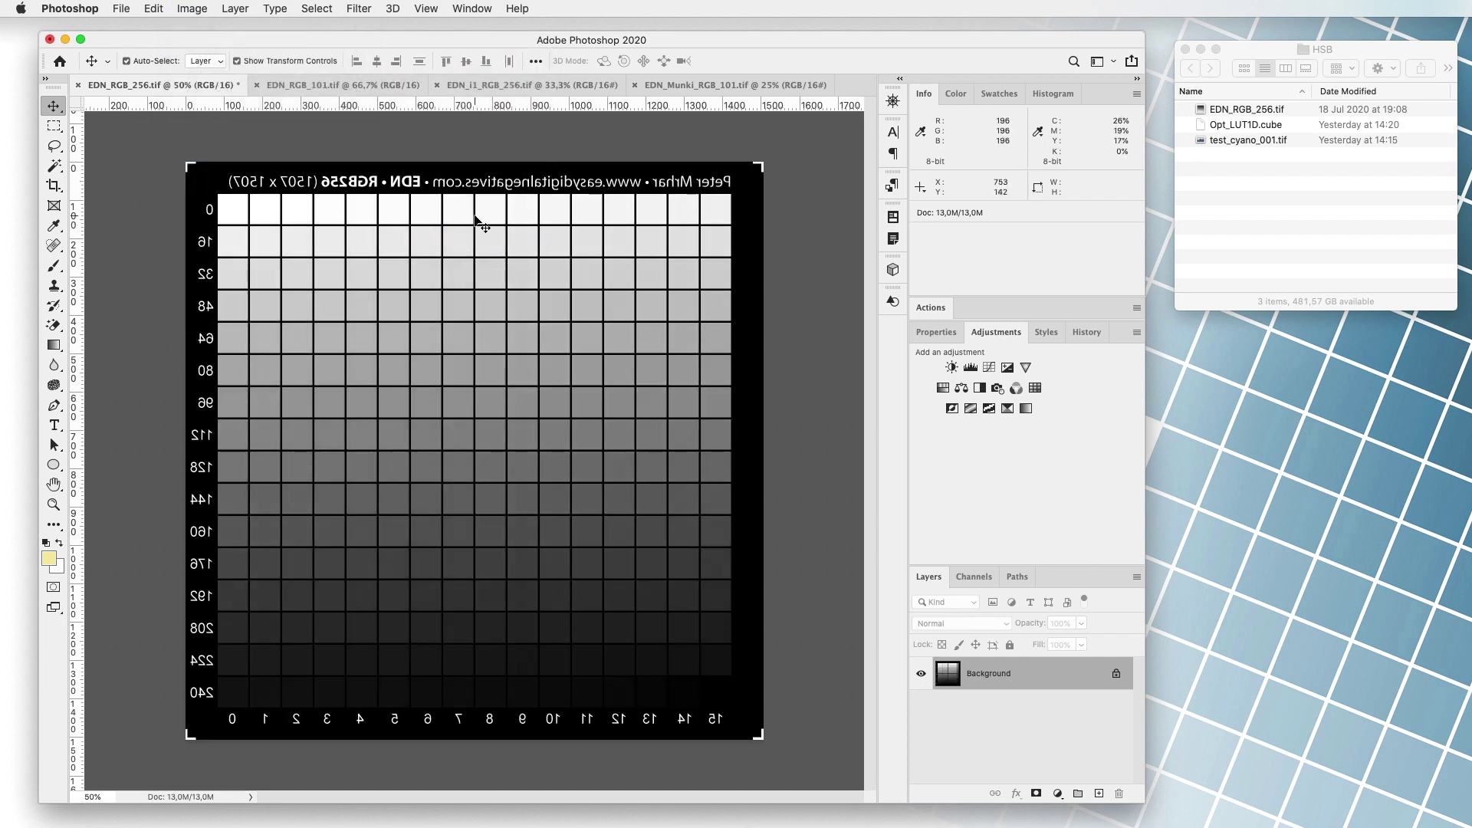
Apply an Opt_LUT1D.cube Color Lookup to turn the chart magenta, flatten it, and select all.
left_click(1035, 388)
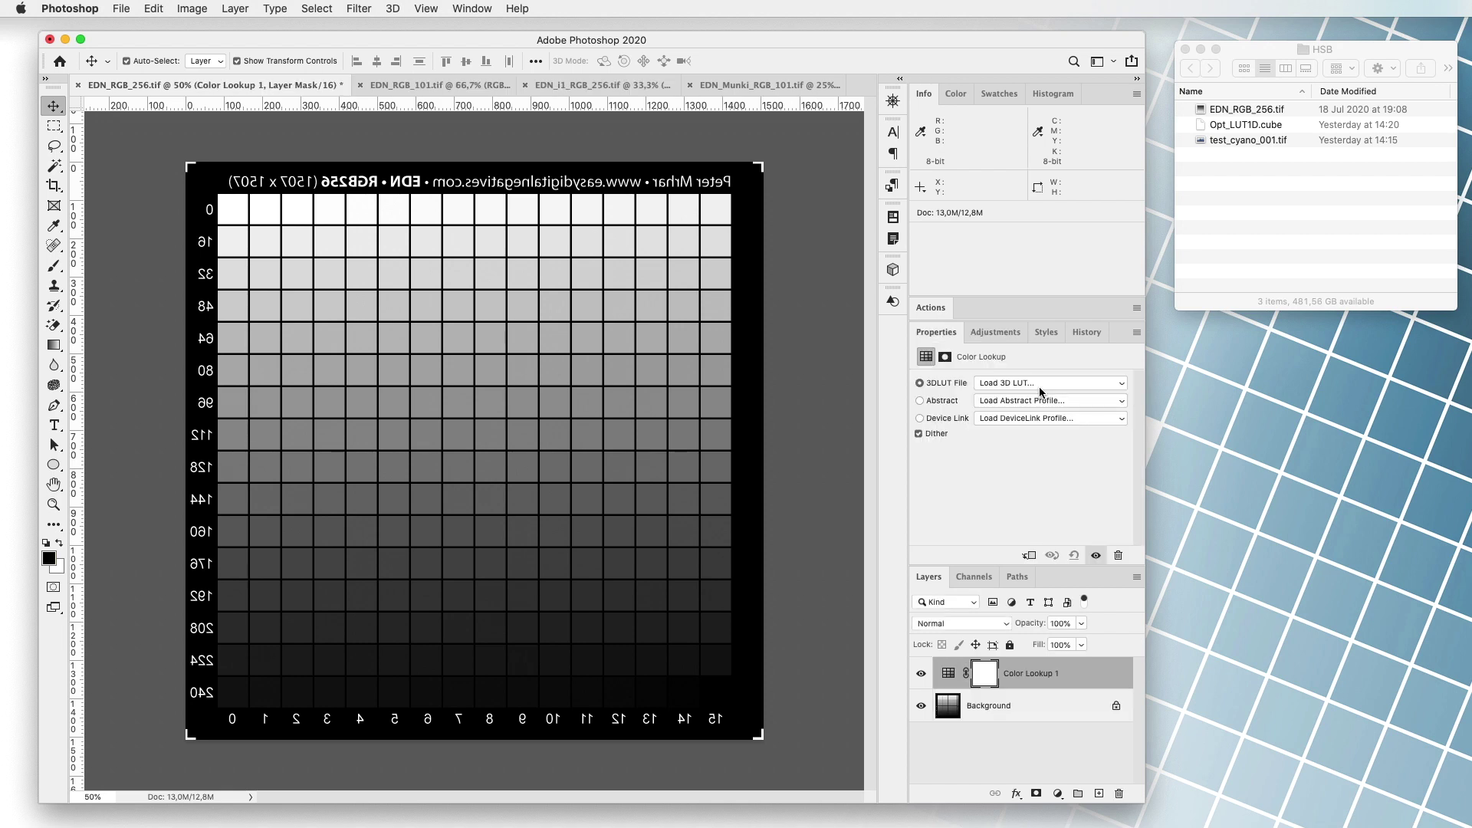
left_click(934, 387)
left_click(808, 224)
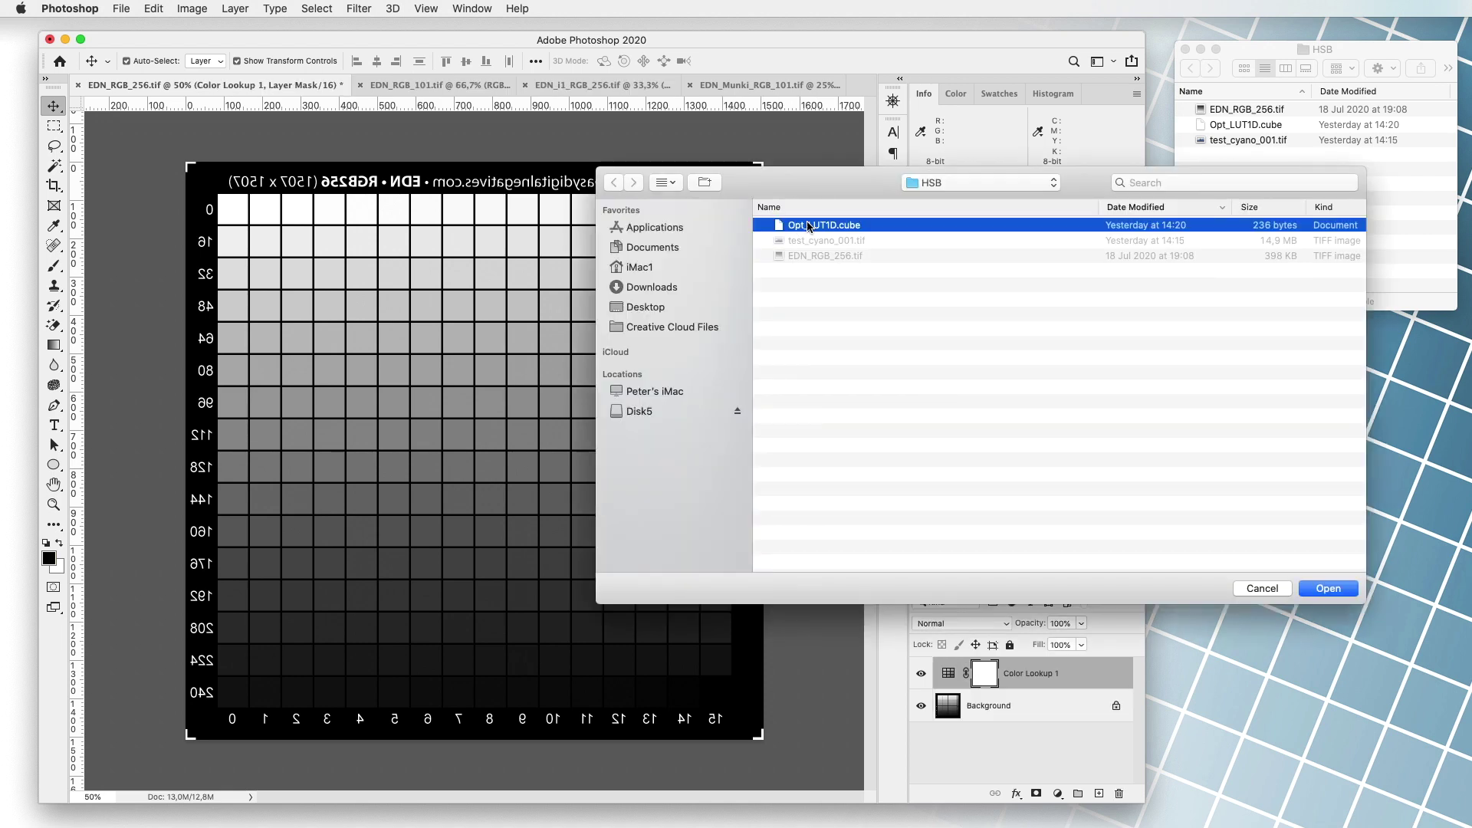
left_click(1328, 588)
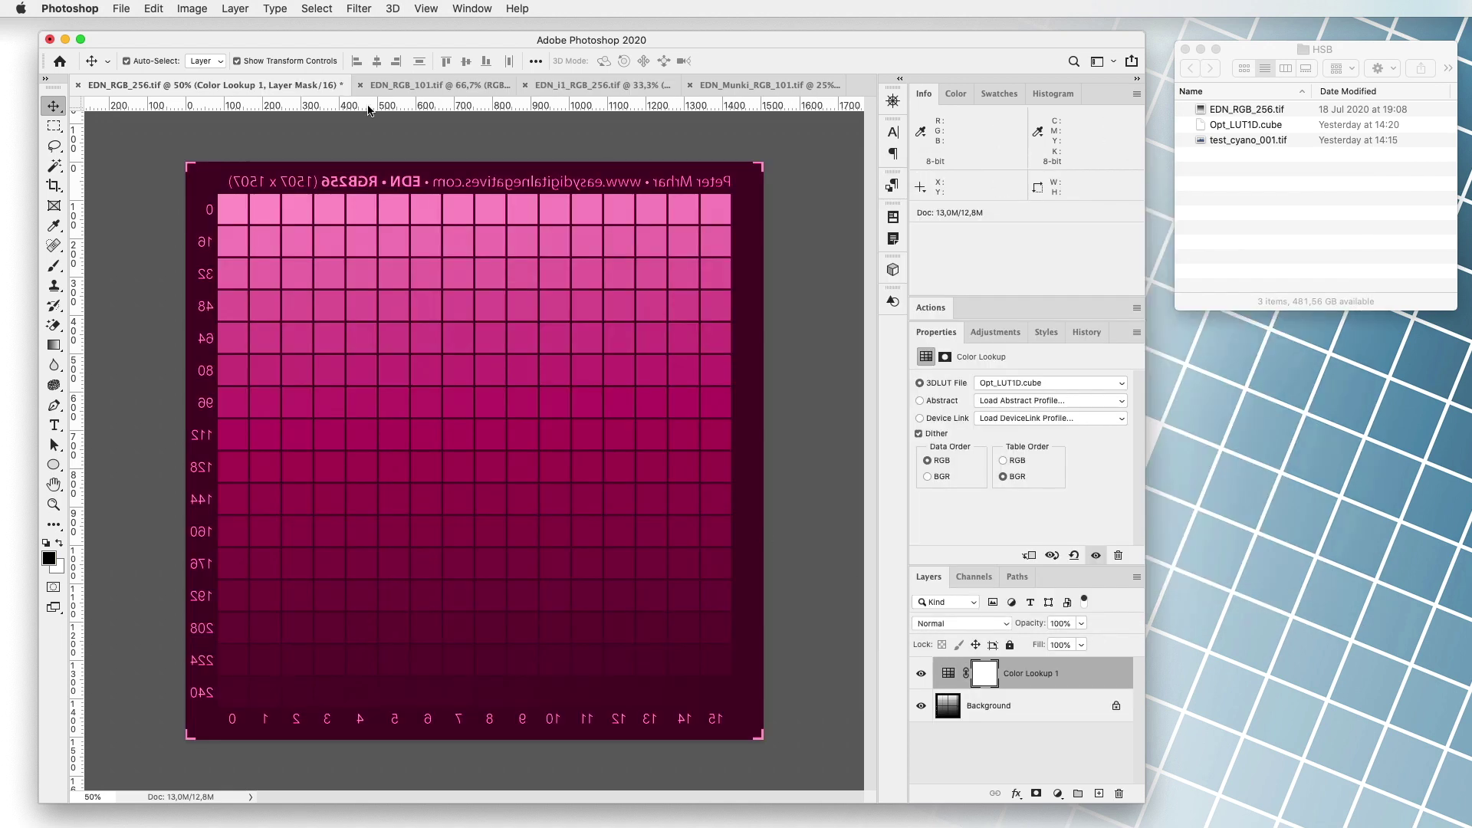
left_click(235, 13)
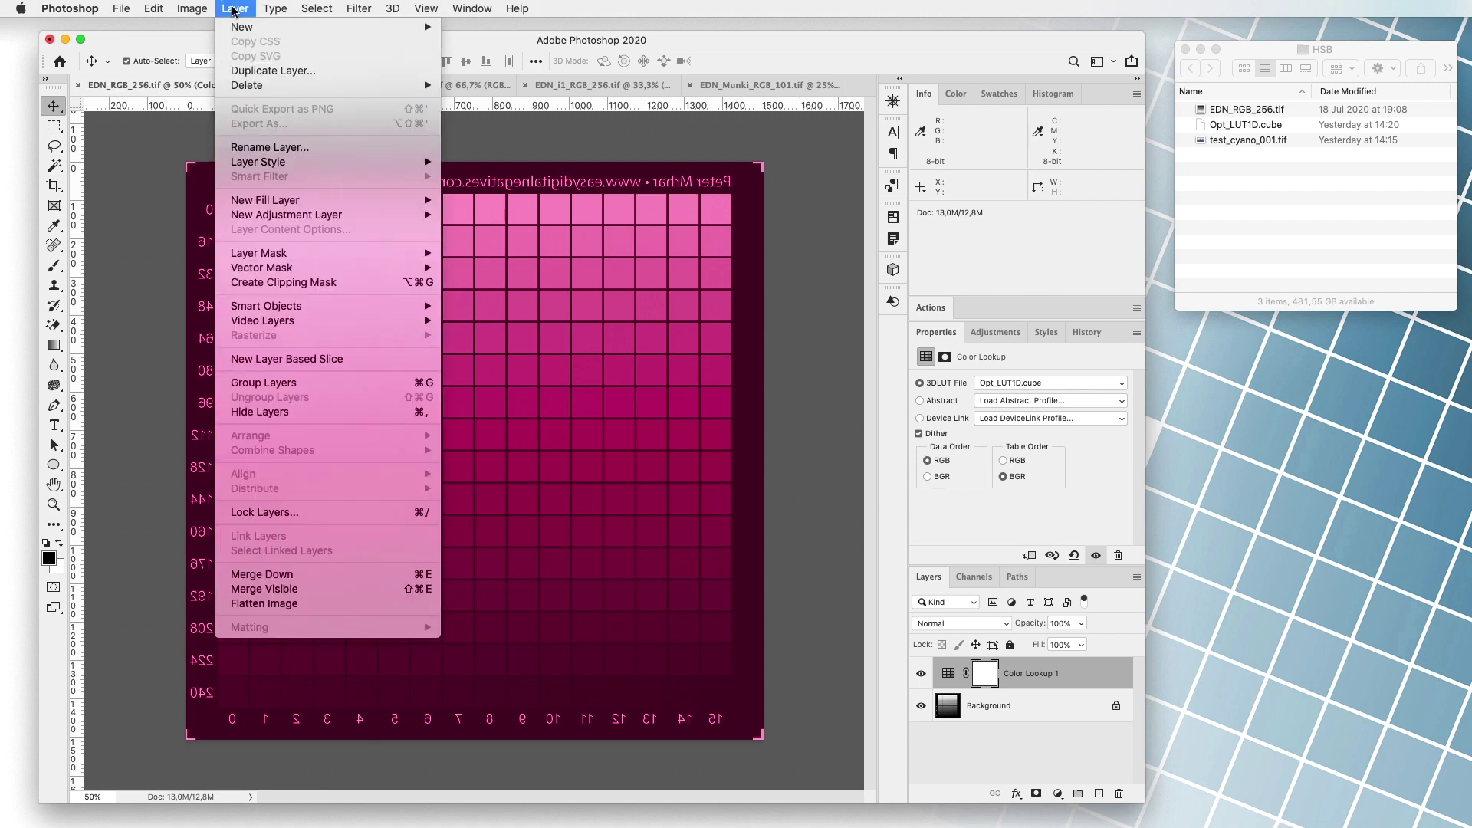
left_click(254, 605)
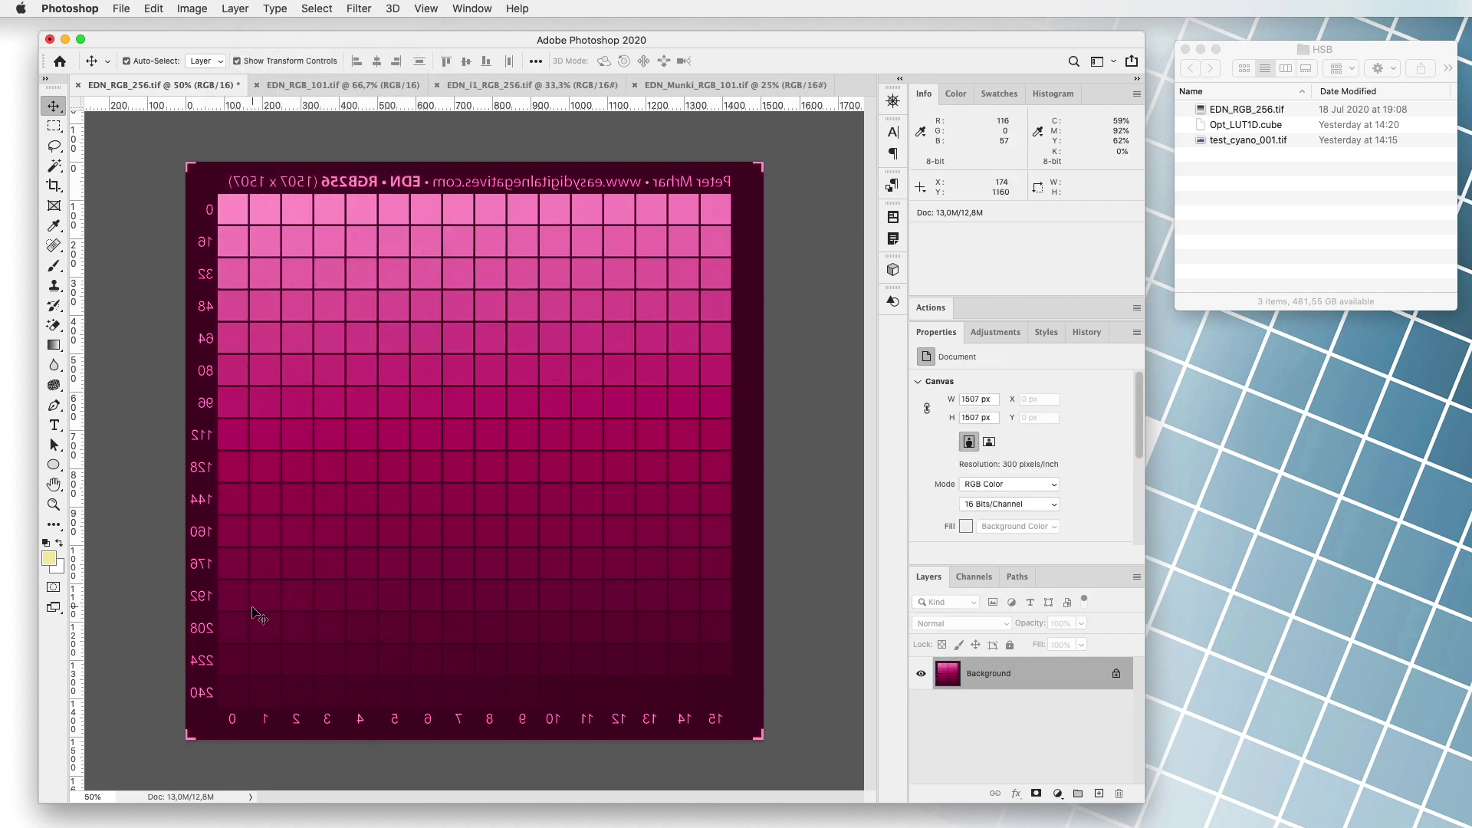
left_click(317, 8)
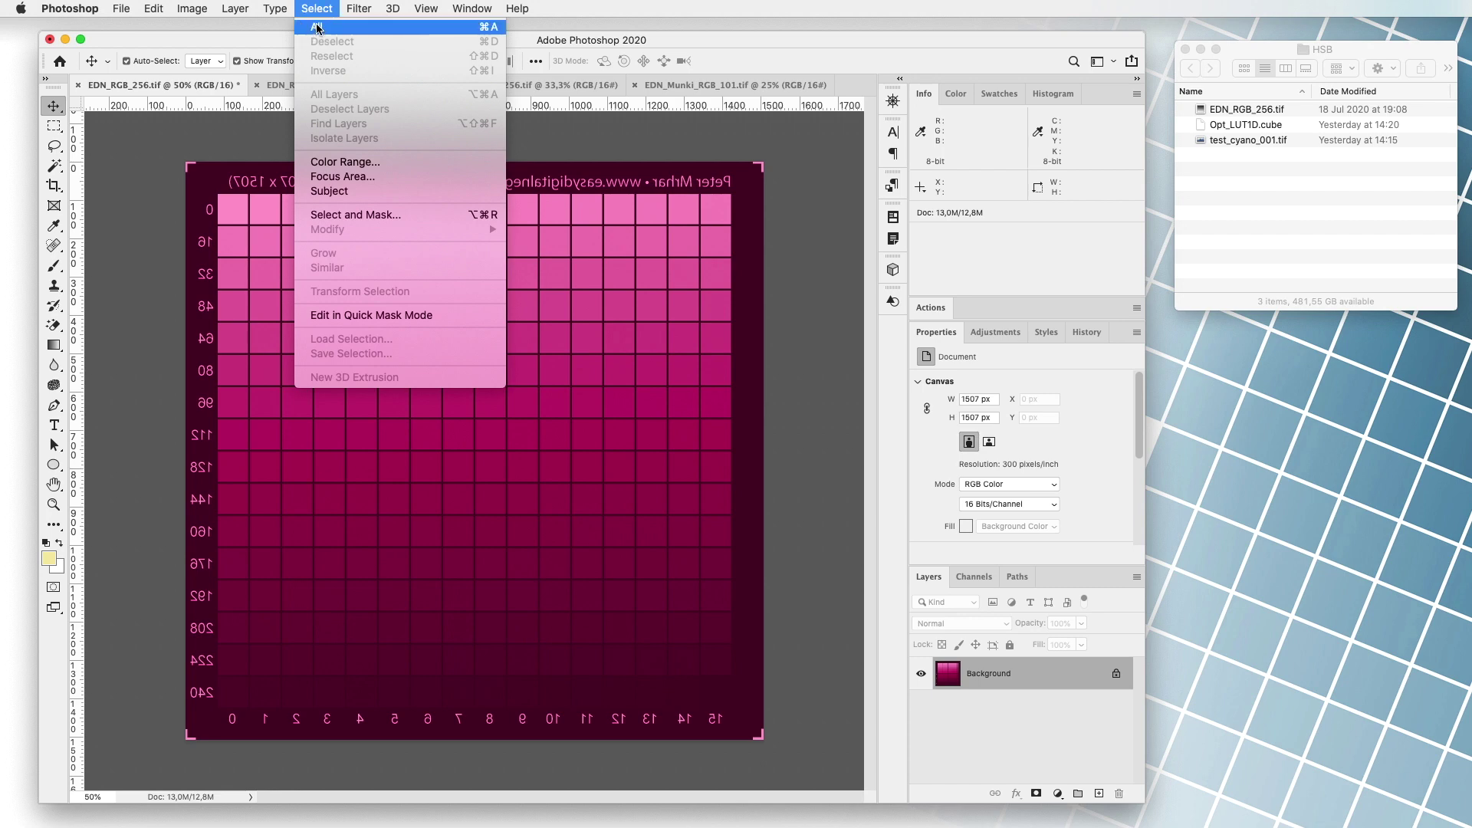
left_click(317, 27)
Copy the magenta chart and create a new A4 document.
left_click(154, 8)
left_click(169, 111)
left_click(121, 8)
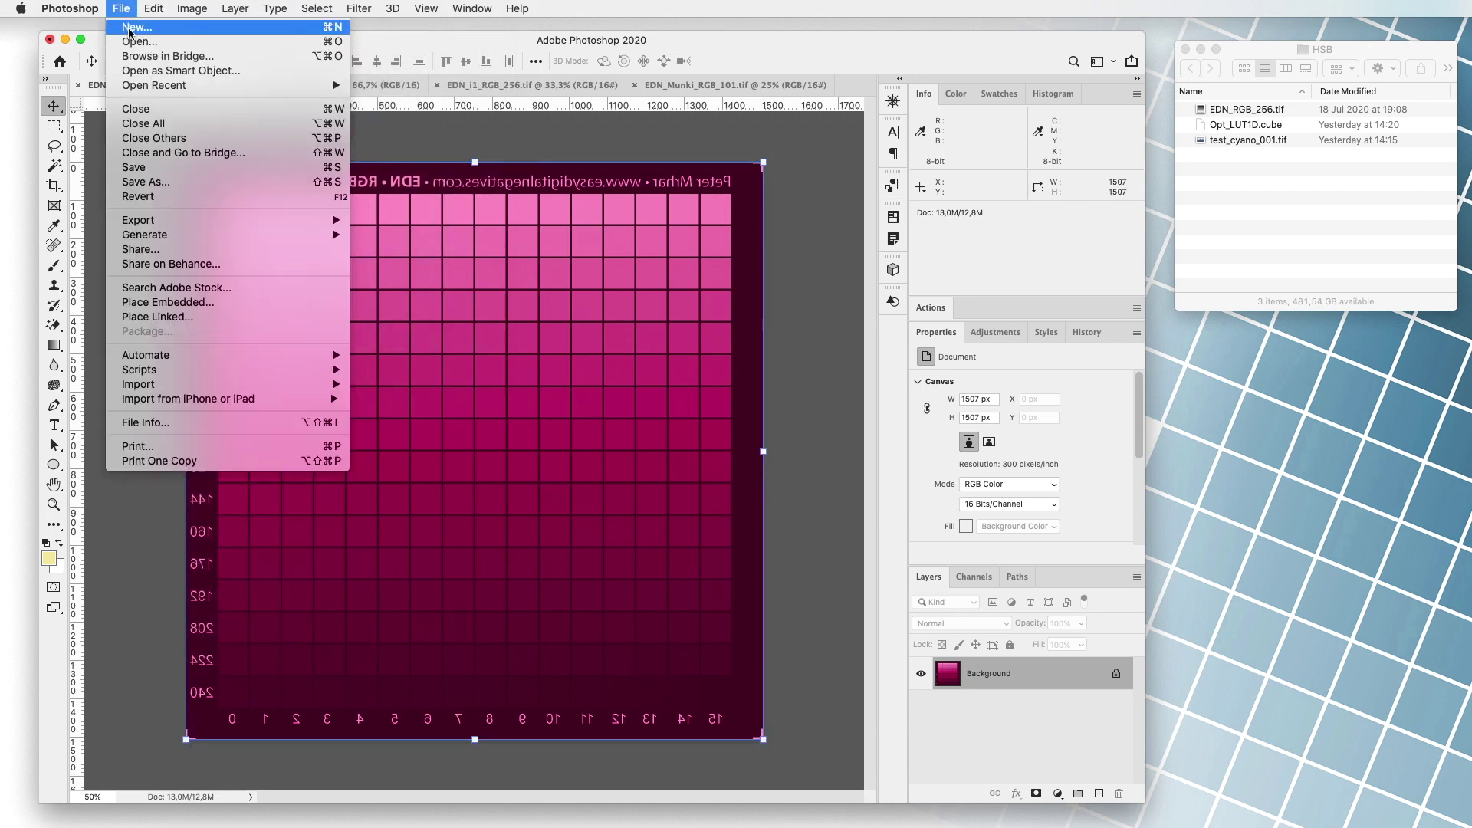
left_click(130, 27)
left_click(770, 400)
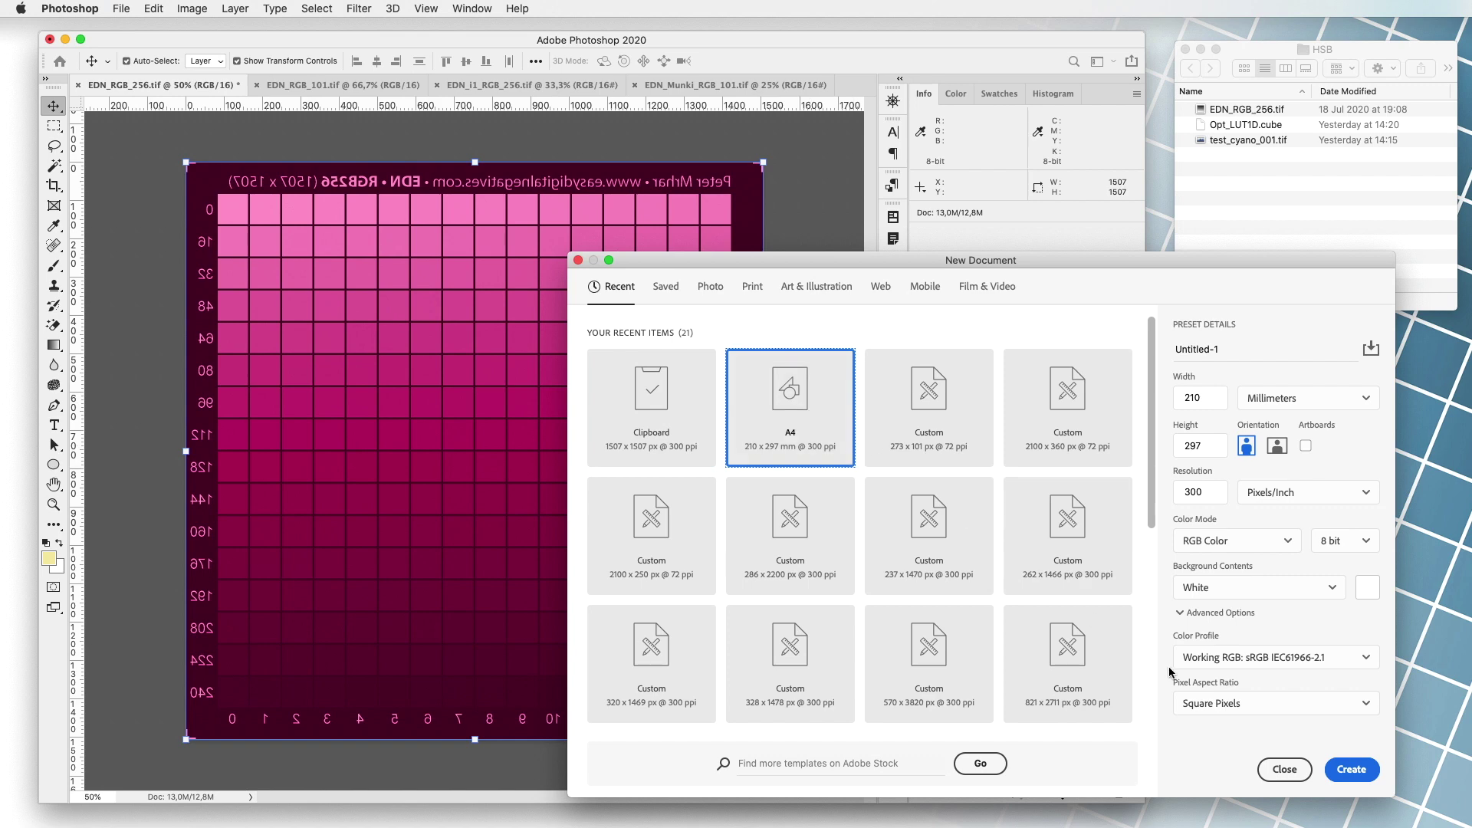
left_click(1349, 769)
Paste the chart at the top, rotate the lower copy 180°, and print the page.
key("super+v")
left_click_drag(488, 385, 453, 536)
key("super+t")
left_click_drag(634, 444, 404, 671)
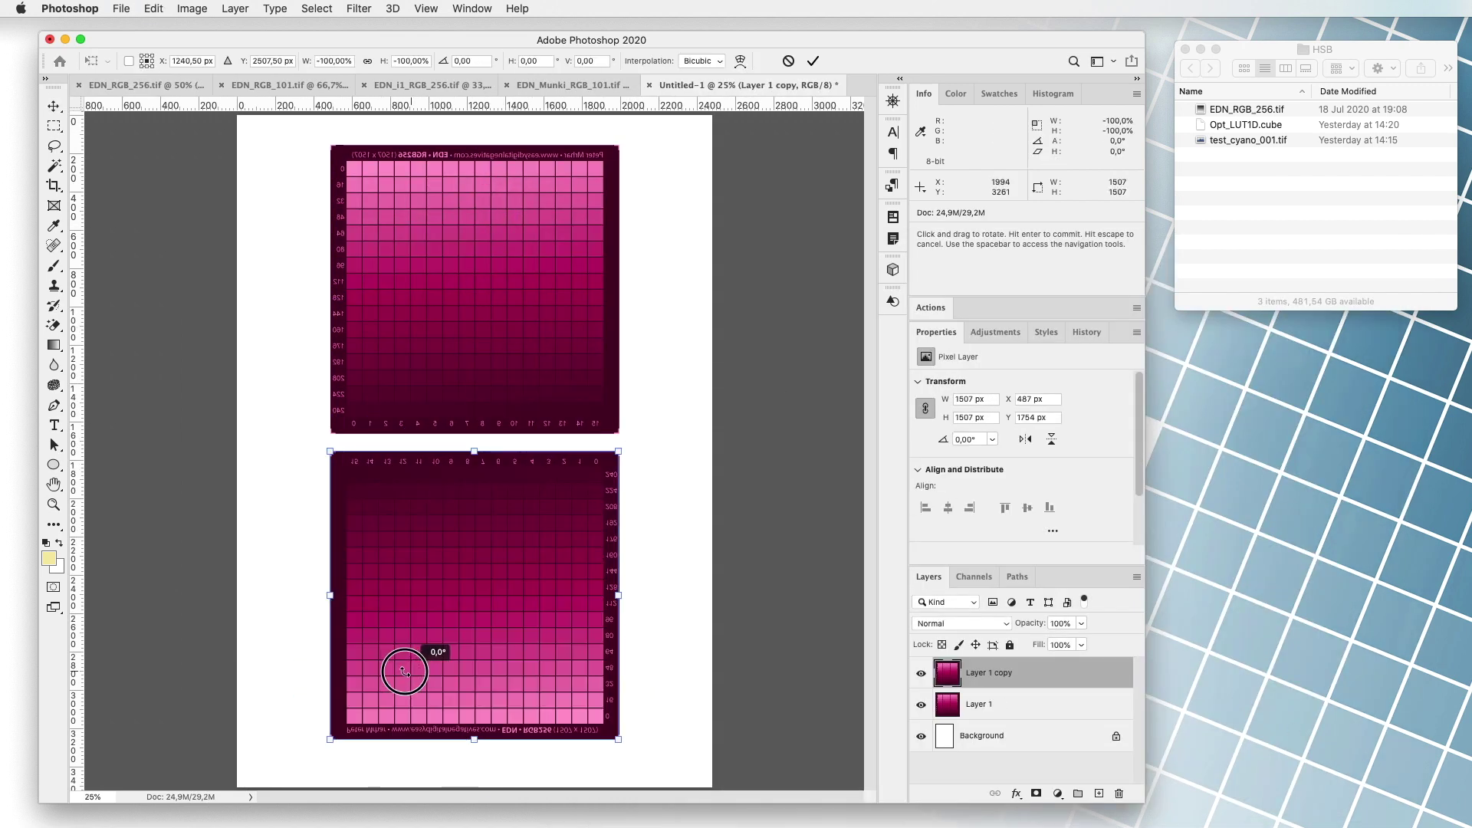
left_click(813, 61)
left_click(122, 9)
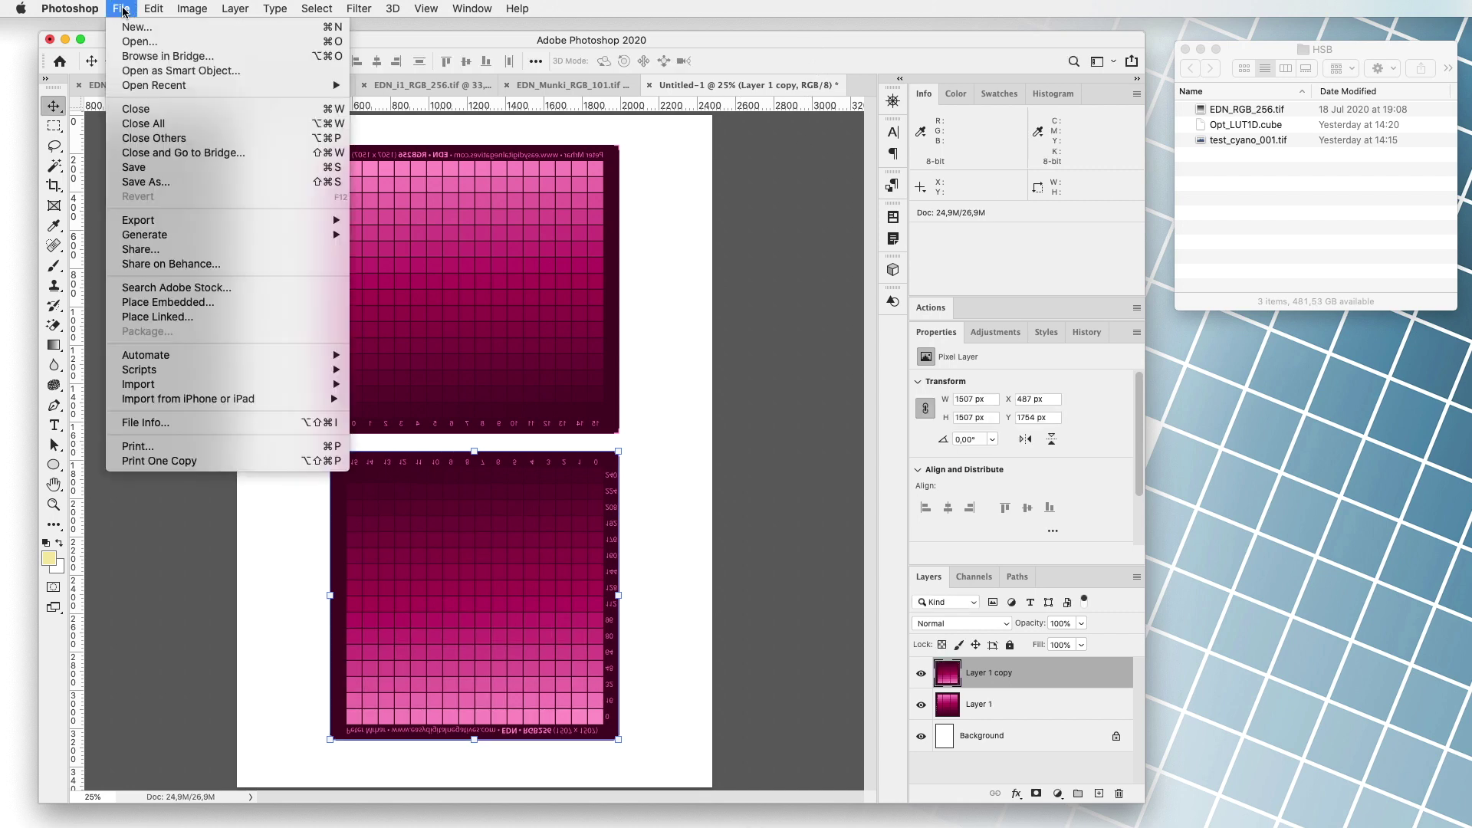
left_click(136, 450)
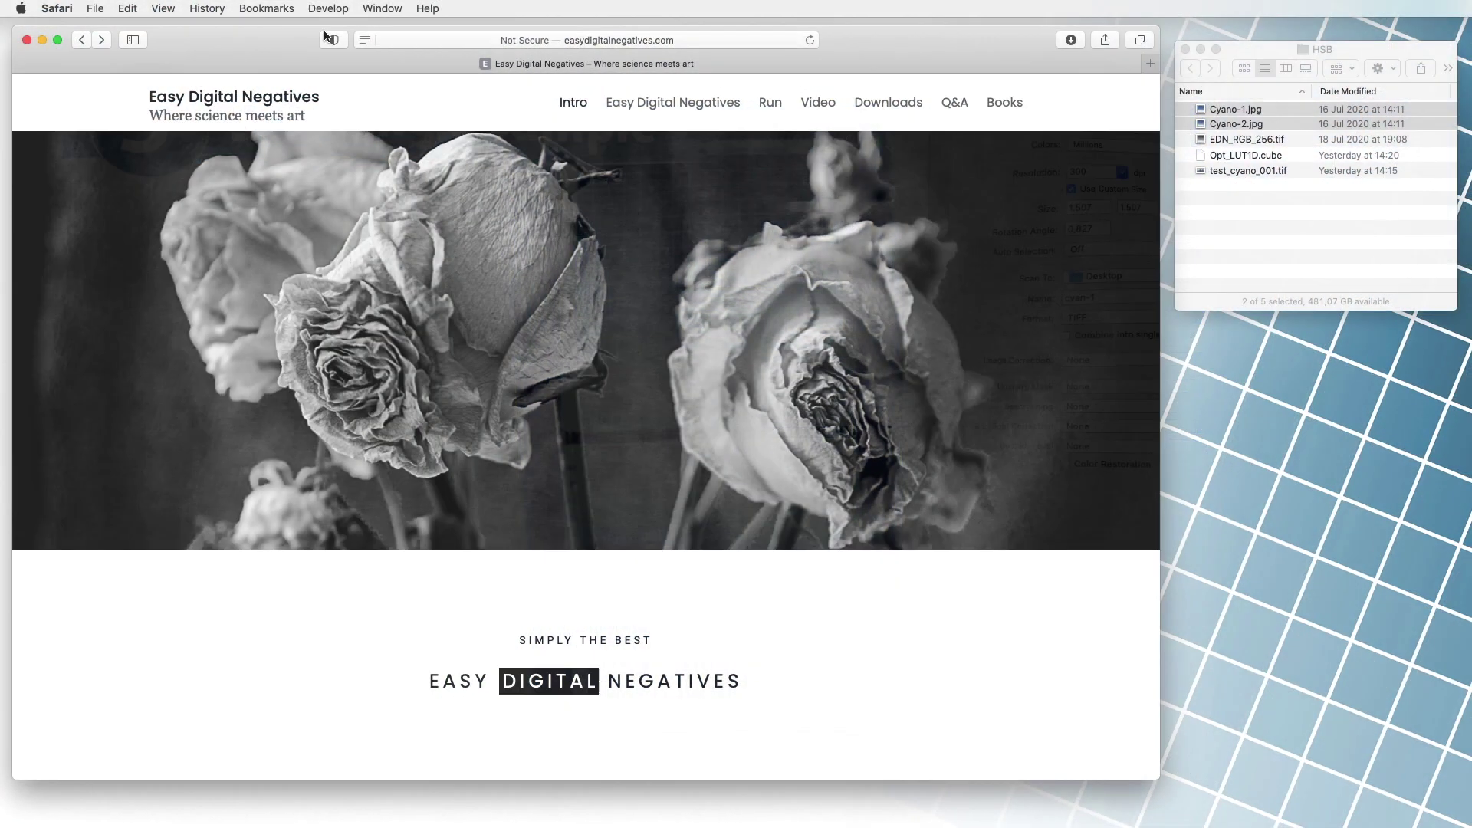
Load Cyano-1.jpg and Cyano-2.jpg into EDN 2.2 and download the Photoshop curve (.acv) file.
mouse_move(763, 90)
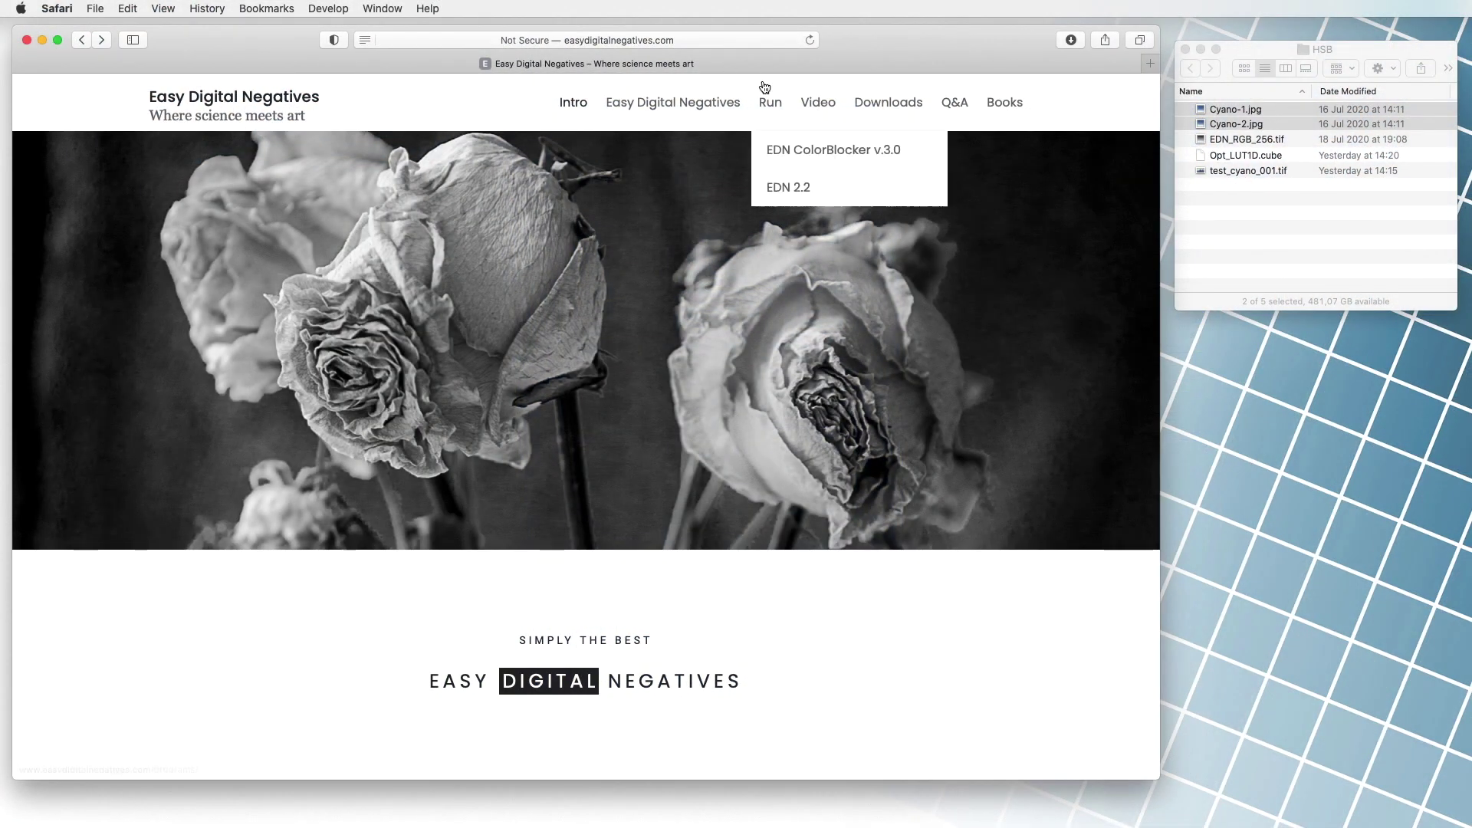
left_click(788, 187)
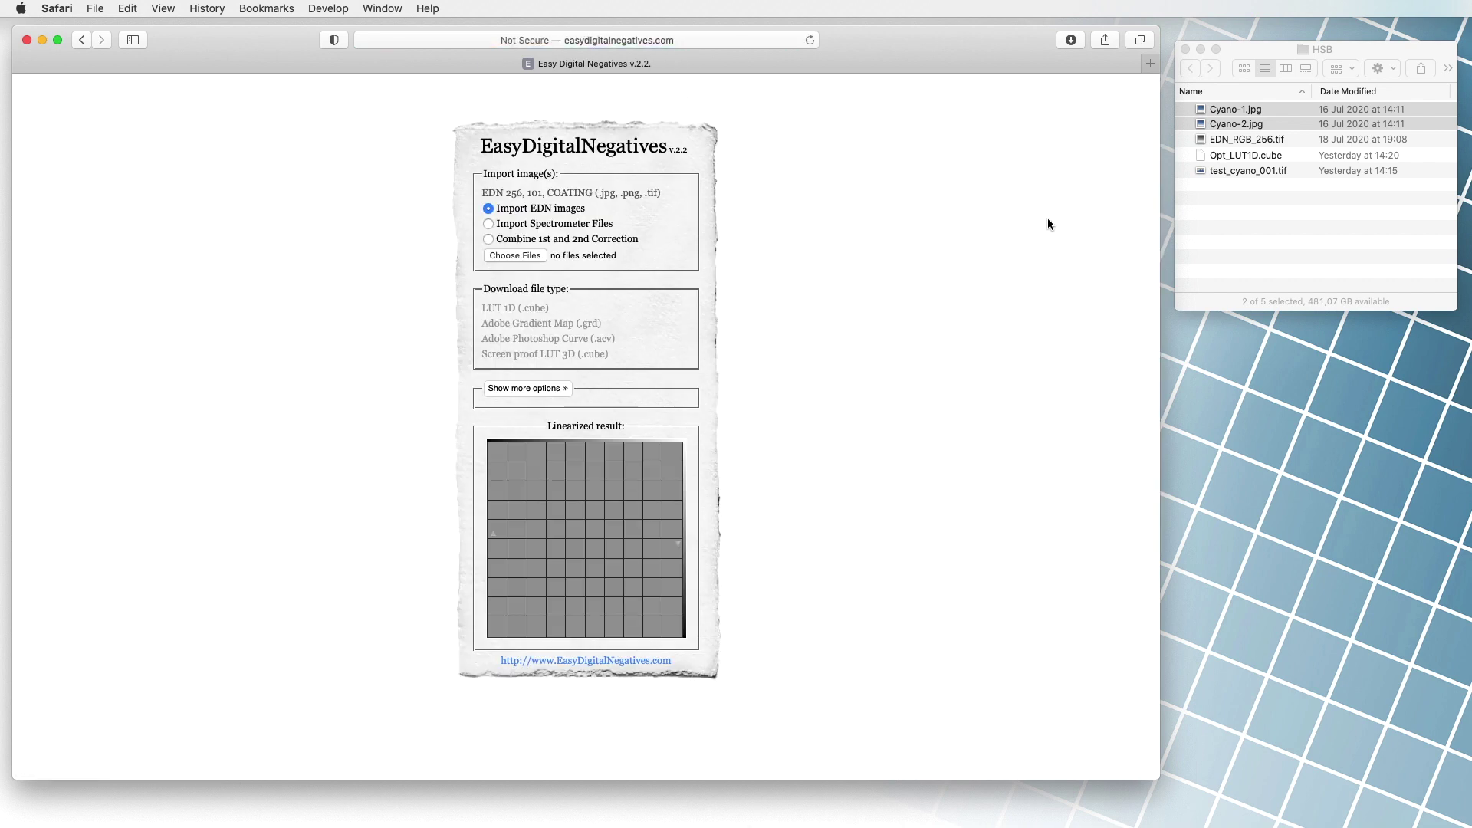
mouse_move(1227, 112)
left_mouse_down()
mouse_move(779, 249)
mouse_move(524, 252)
left_mouse_up()
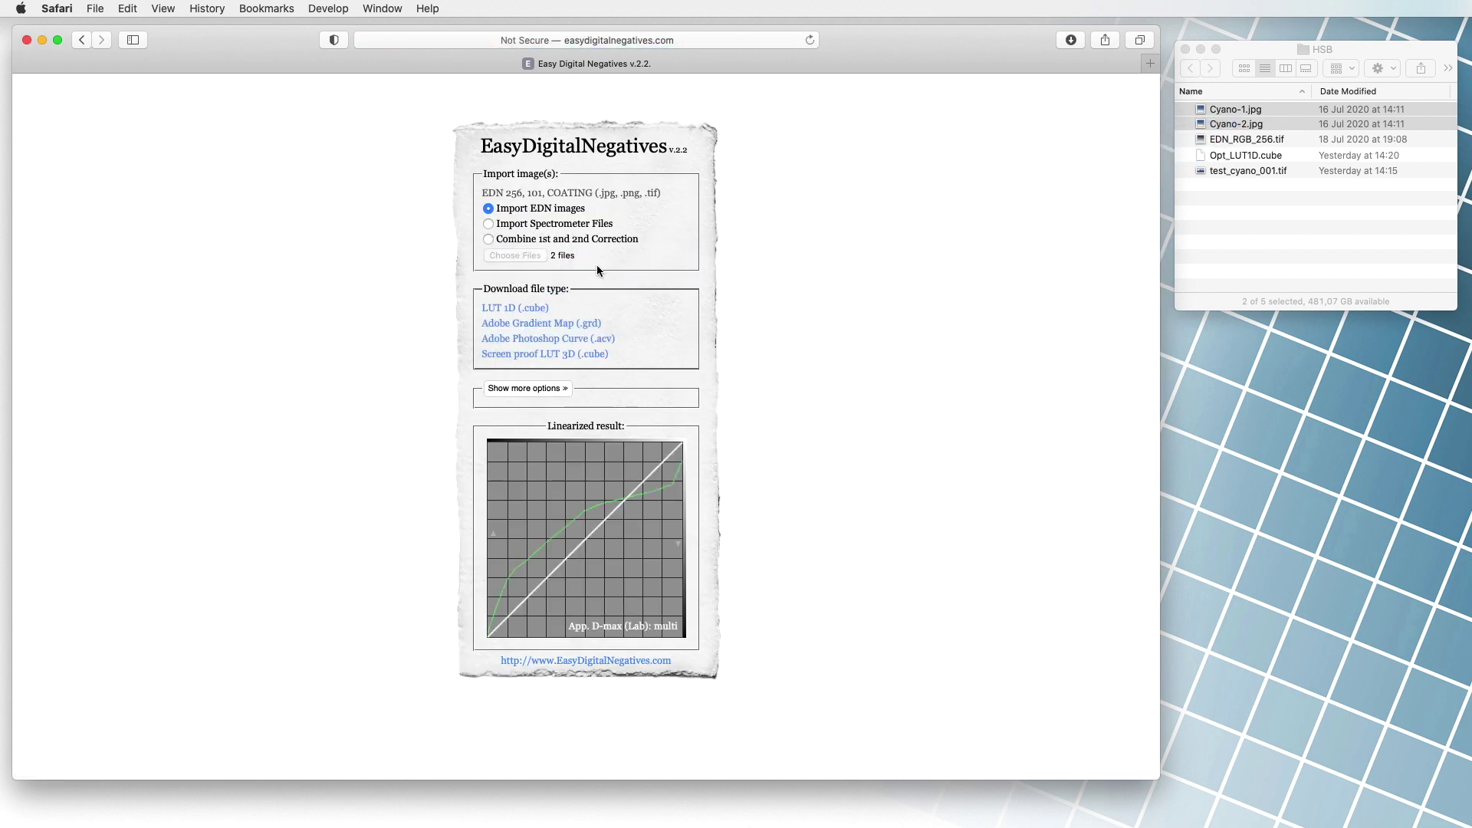
left_click(517, 342)
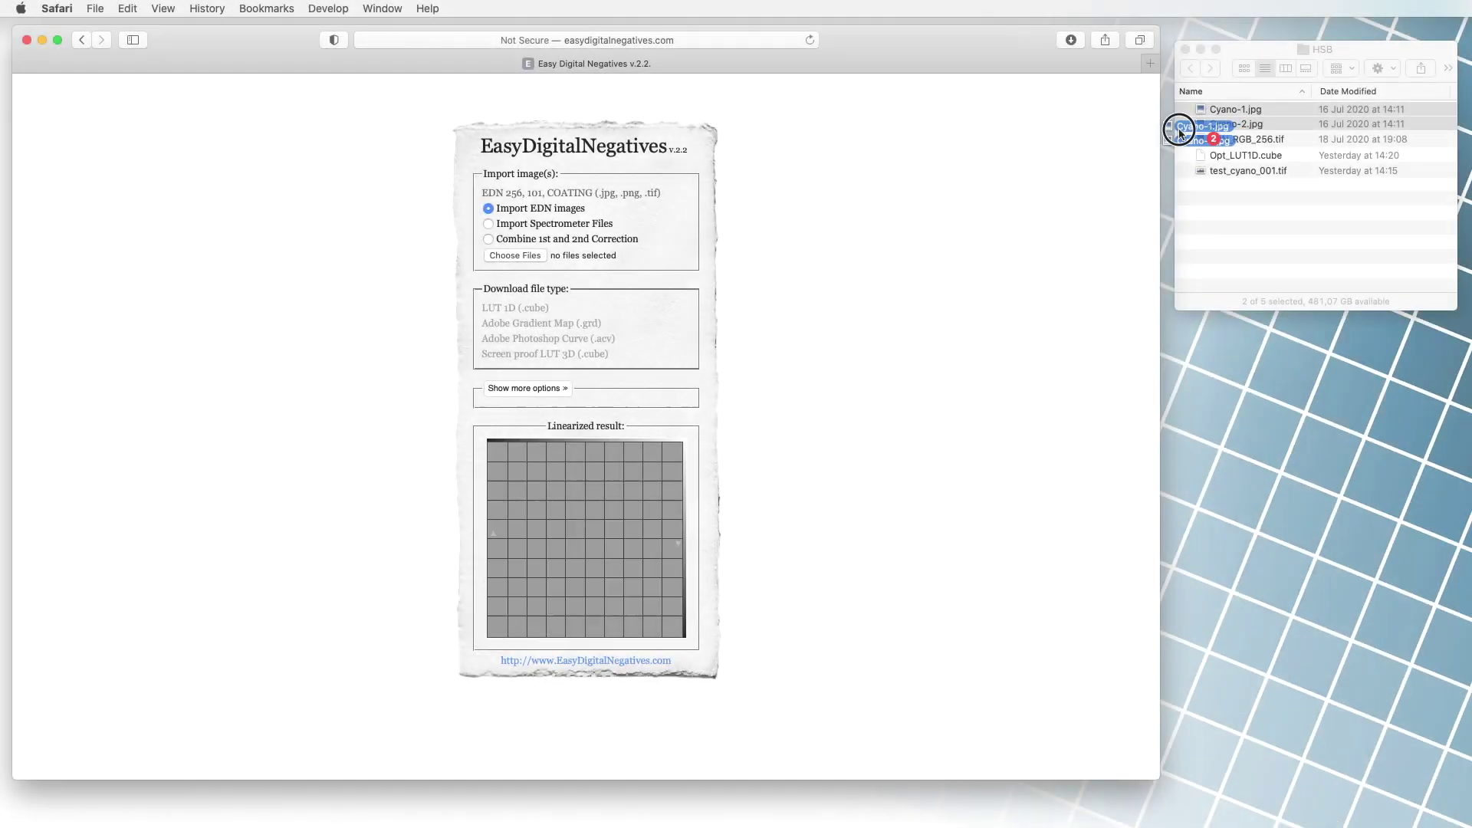
left_click_drag(1191, 129, 522, 246)
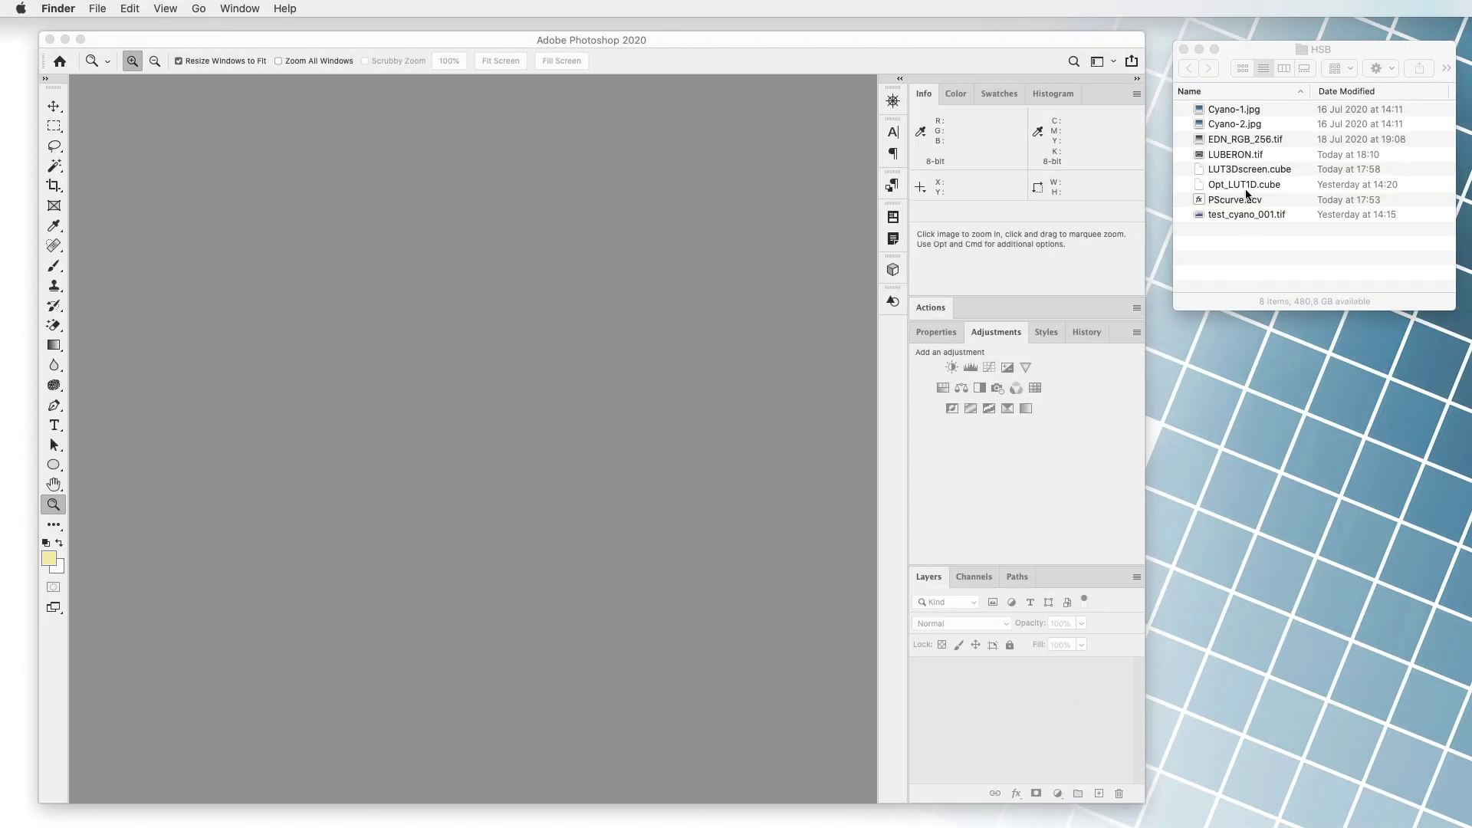
Open LUBERON.tif and soft-proof it with a LUT3Dscreen.cube Color Lookup layer.
left_click_drag(1236, 158, 500, 330)
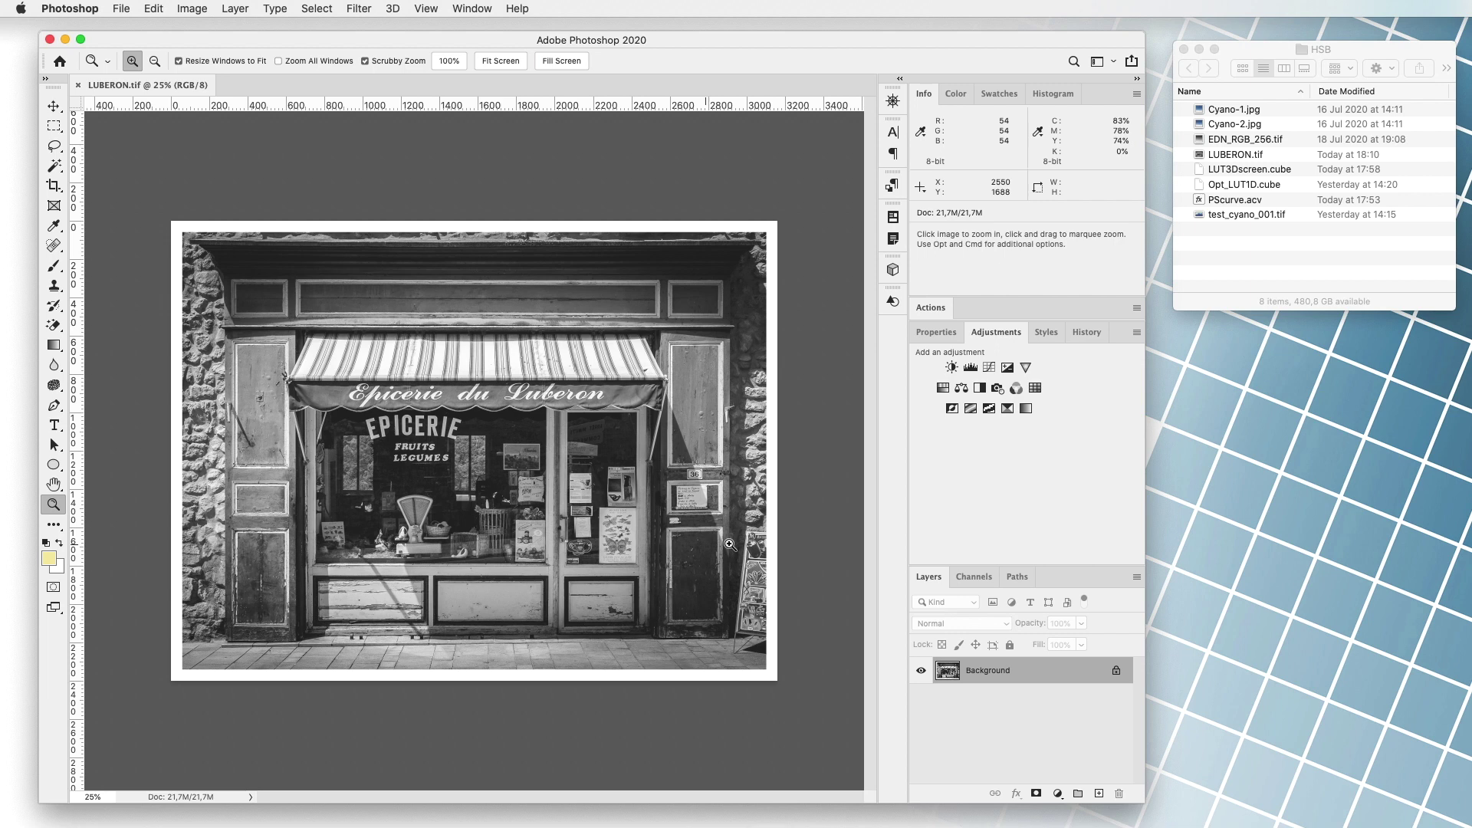
left_click(1035, 388)
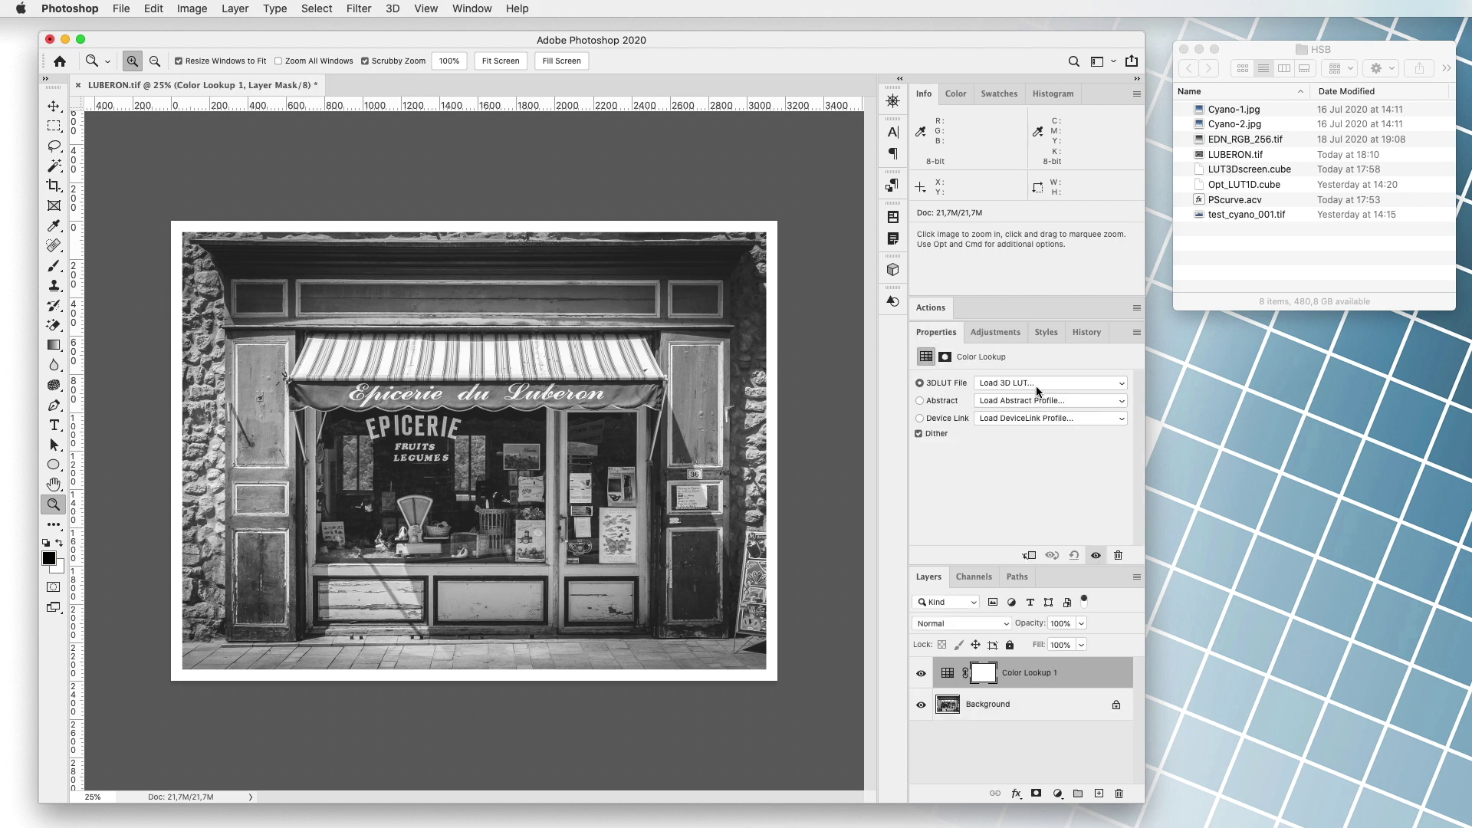
left_click(932, 385)
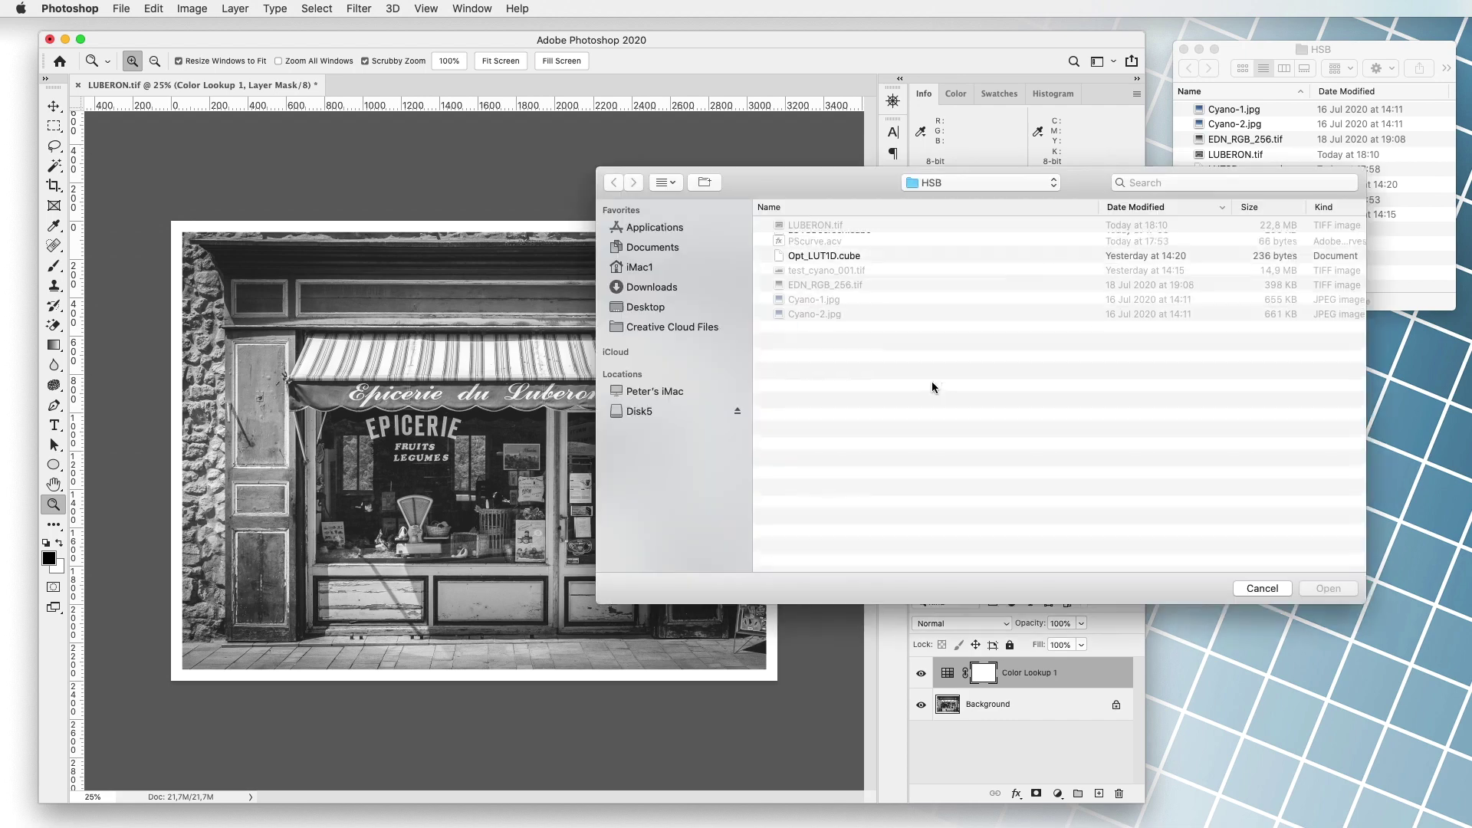
left_click(811, 241)
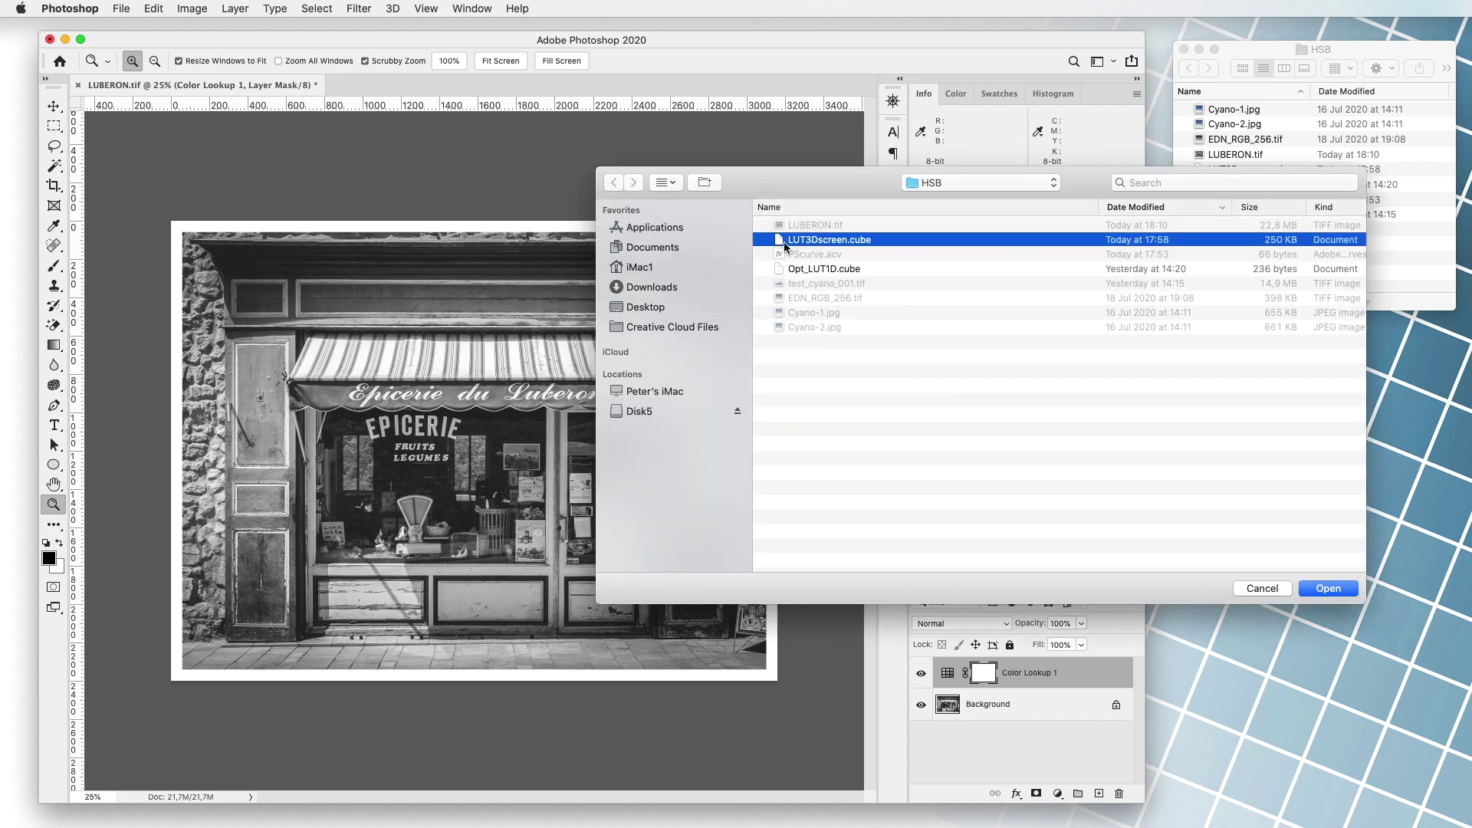
left_click(1307, 590)
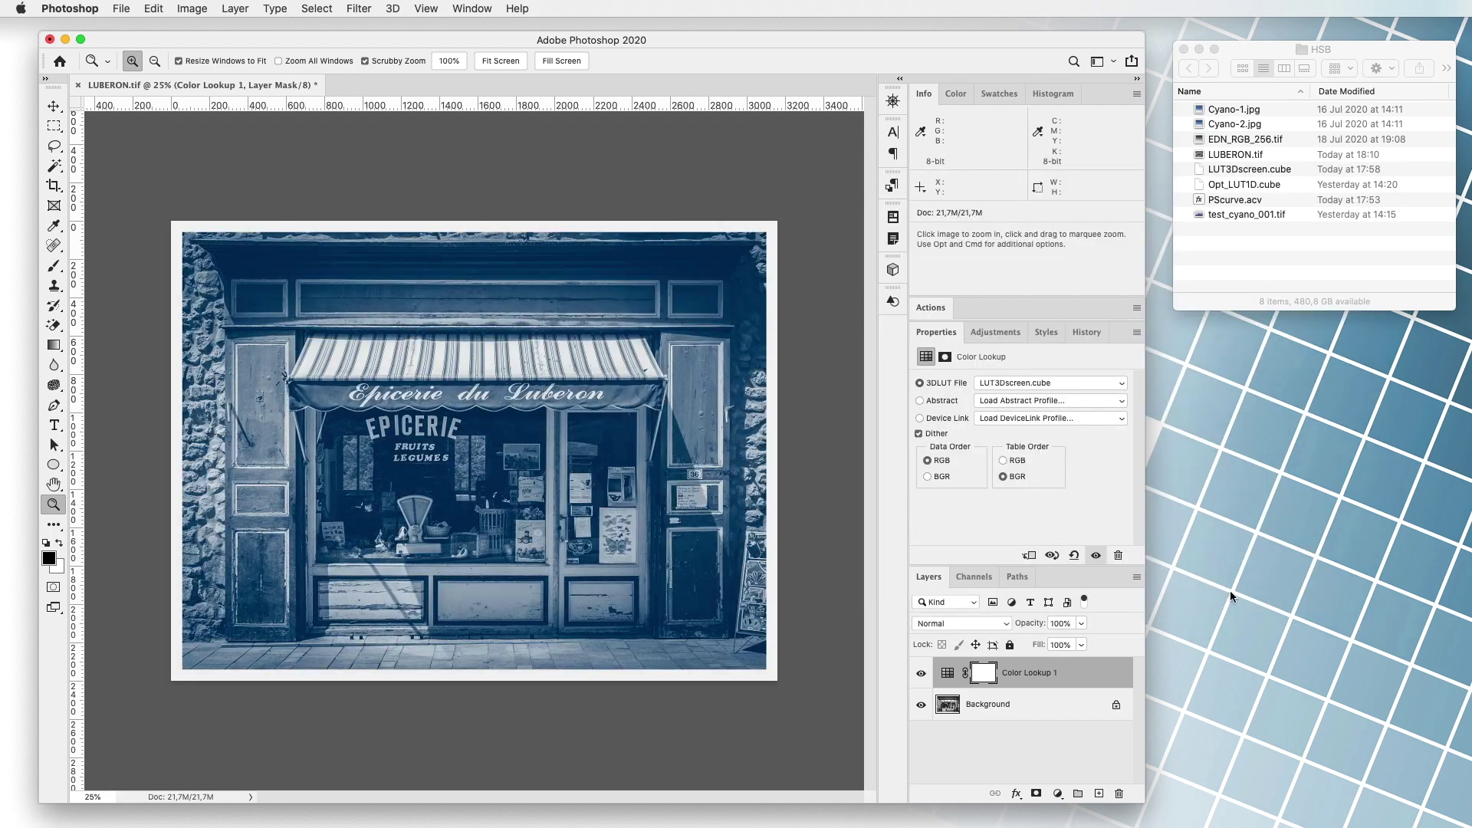
Merge a Levels black point of 29 into Background, then delete the Color Lookup proof layer.
left_click(945, 707)
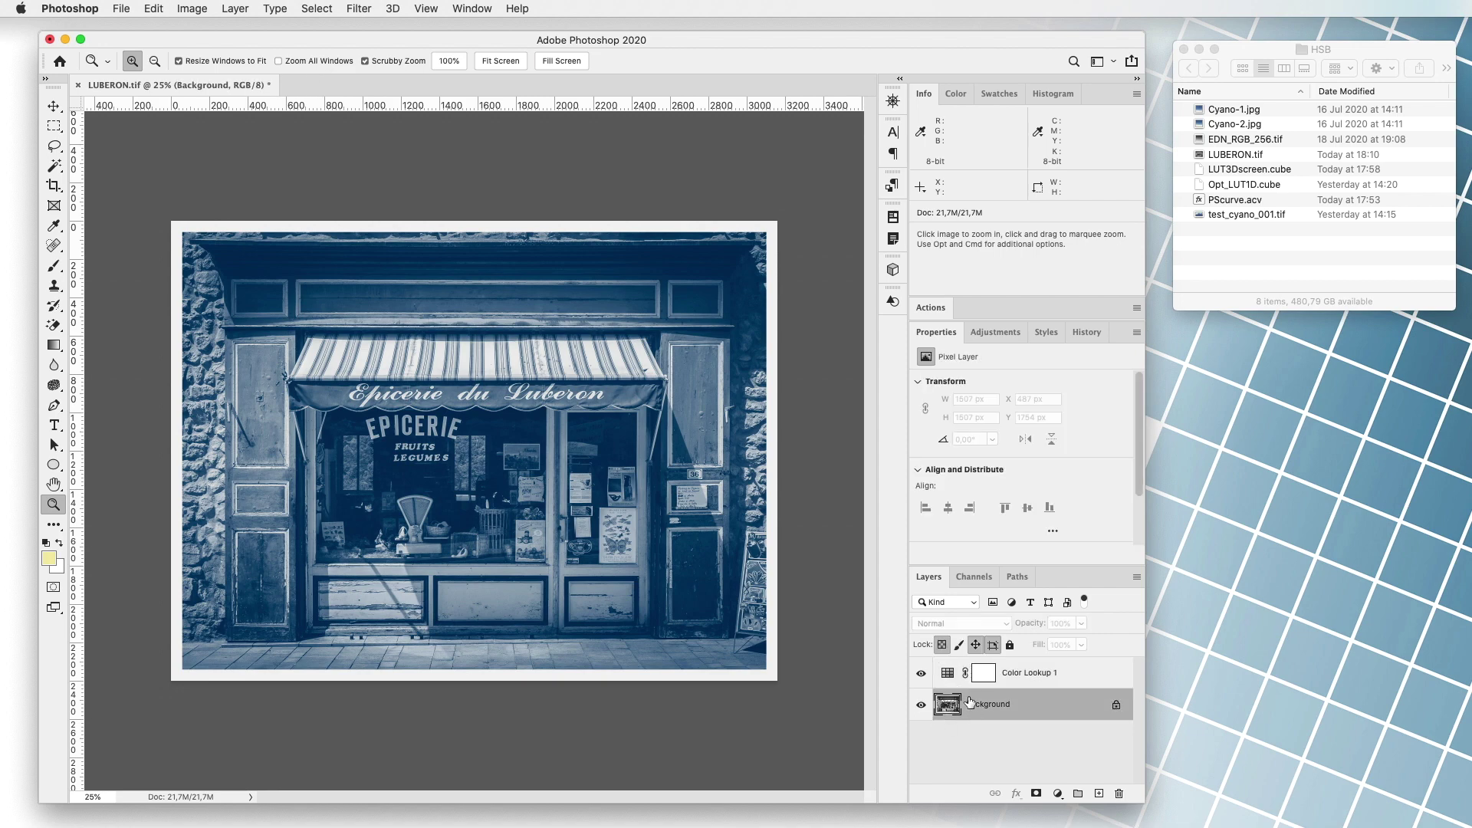
left_click(1001, 335)
left_click(971, 367)
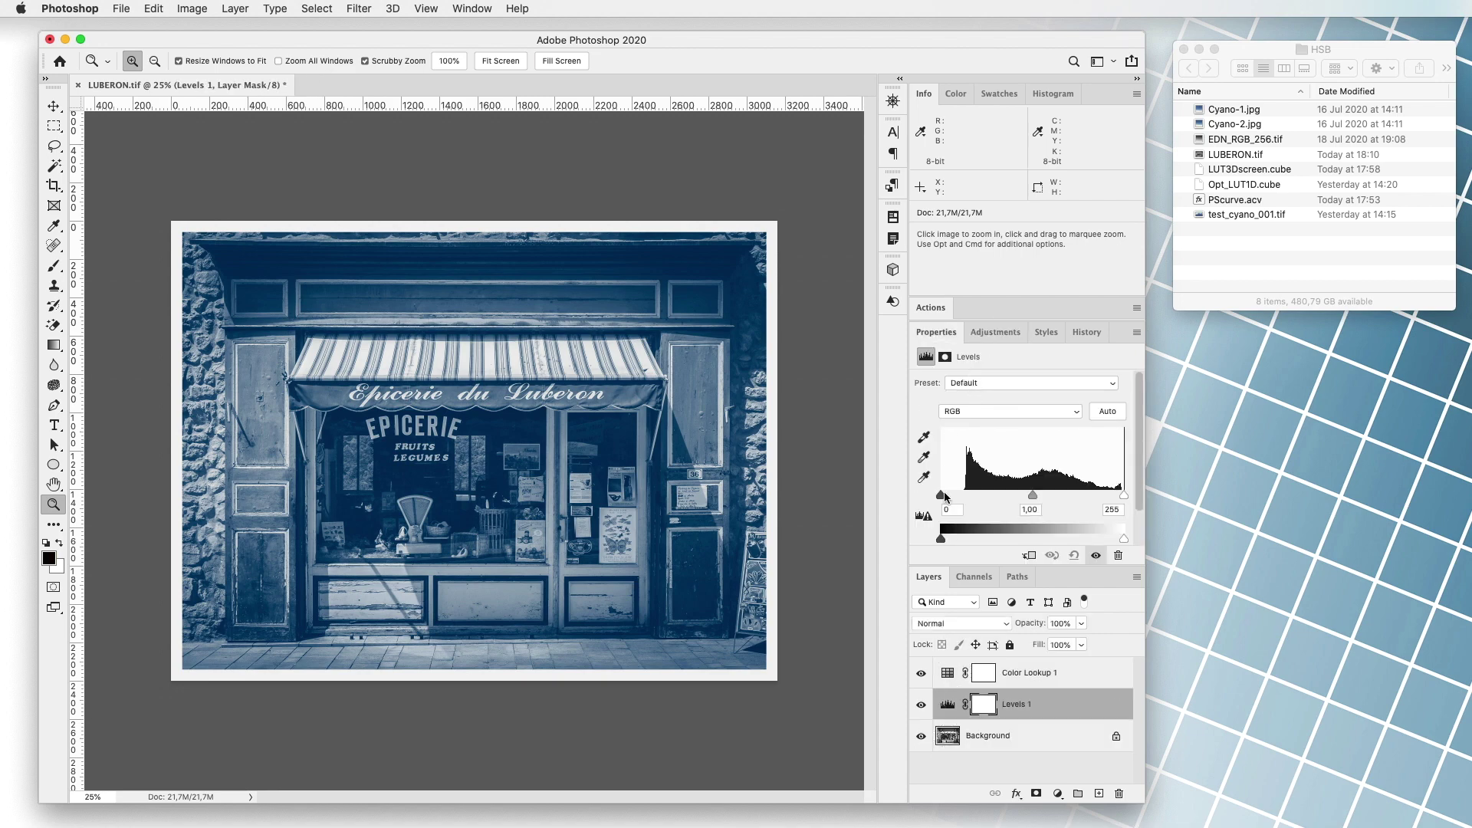
left_click_drag(940, 495, 962, 496)
left_click(235, 8)
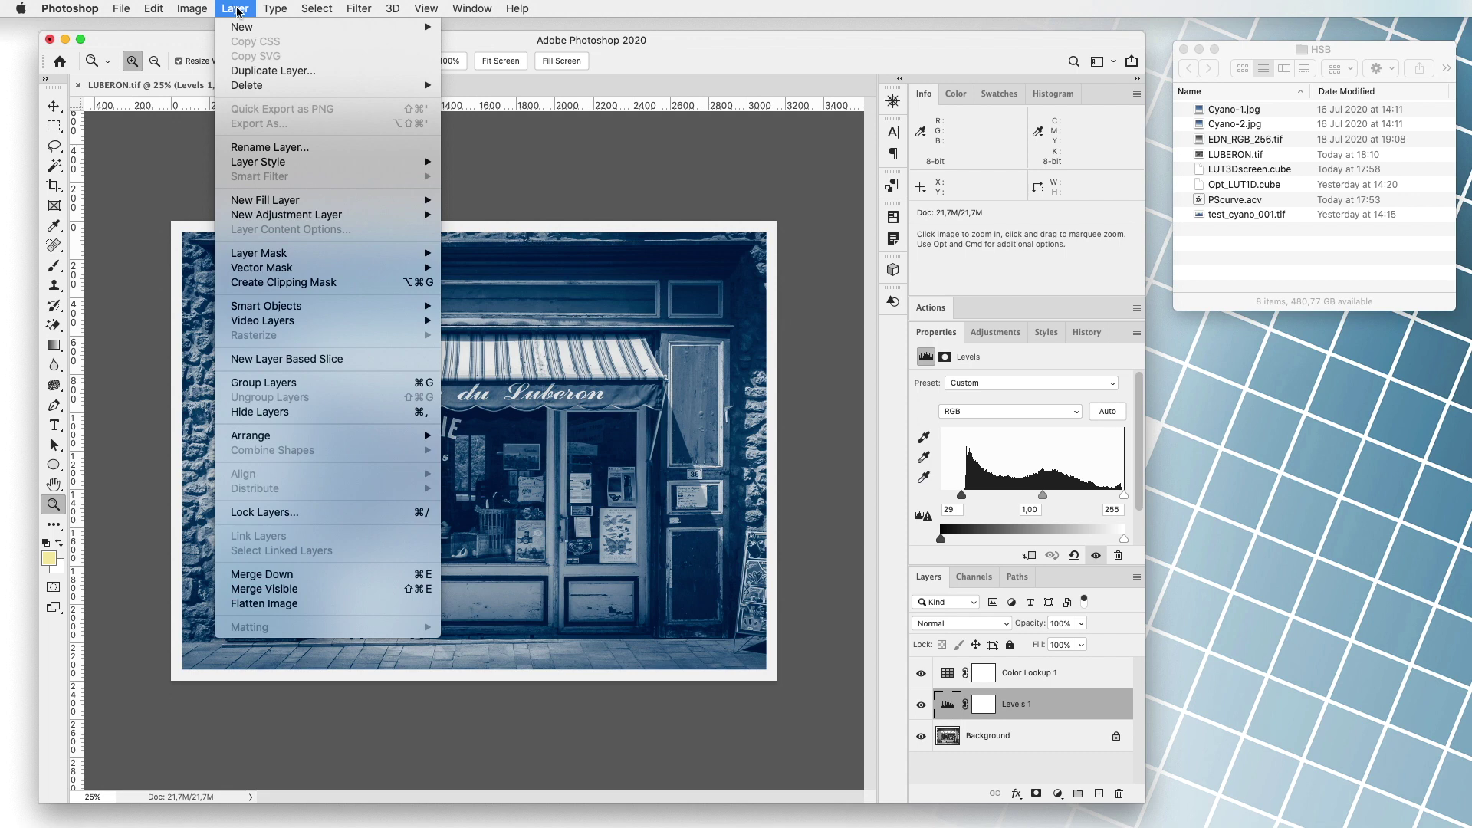
left_click(311, 562)
left_click(948, 676)
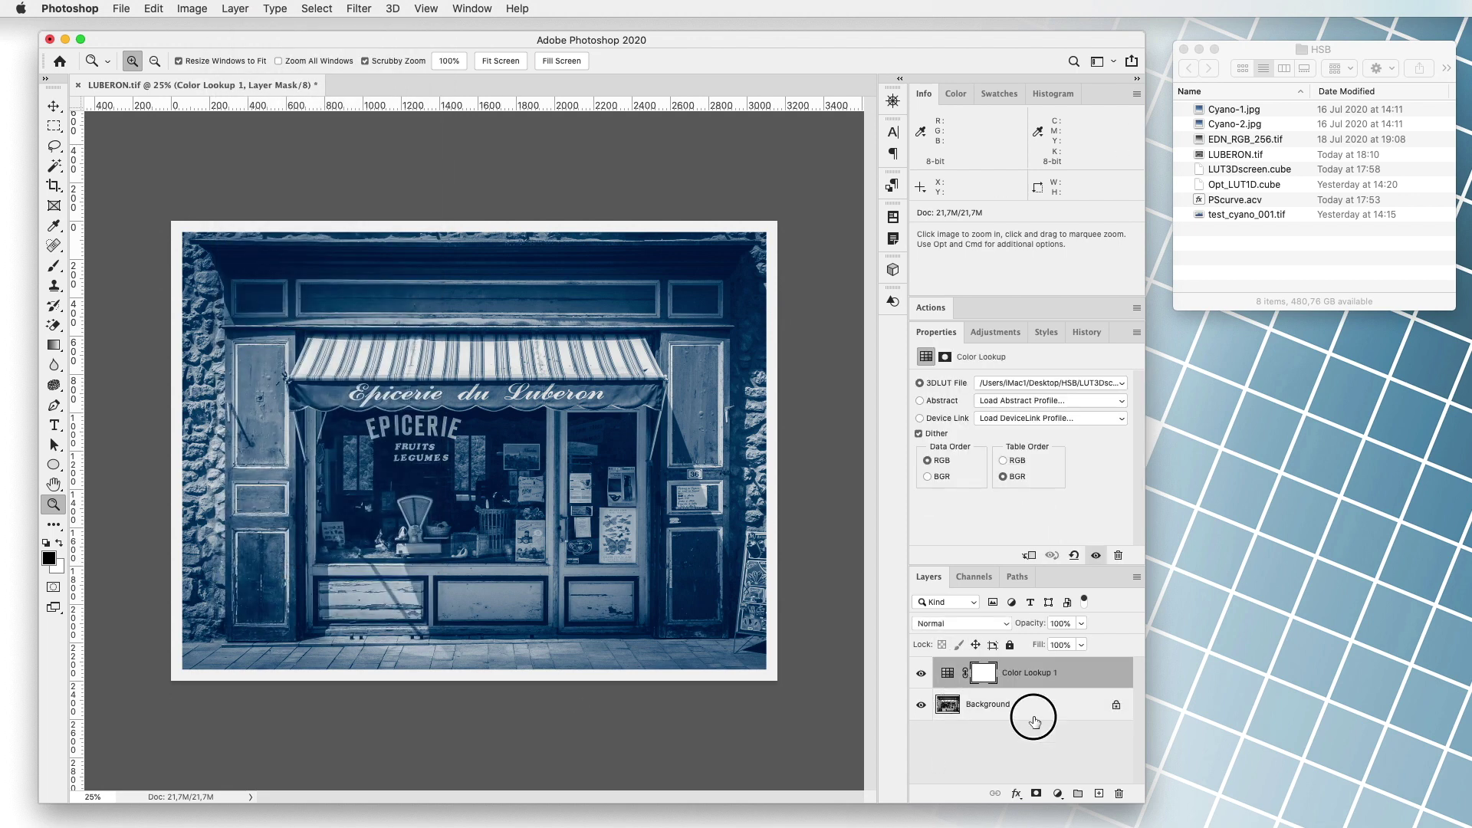
left_click_drag(948, 676, 1118, 793)
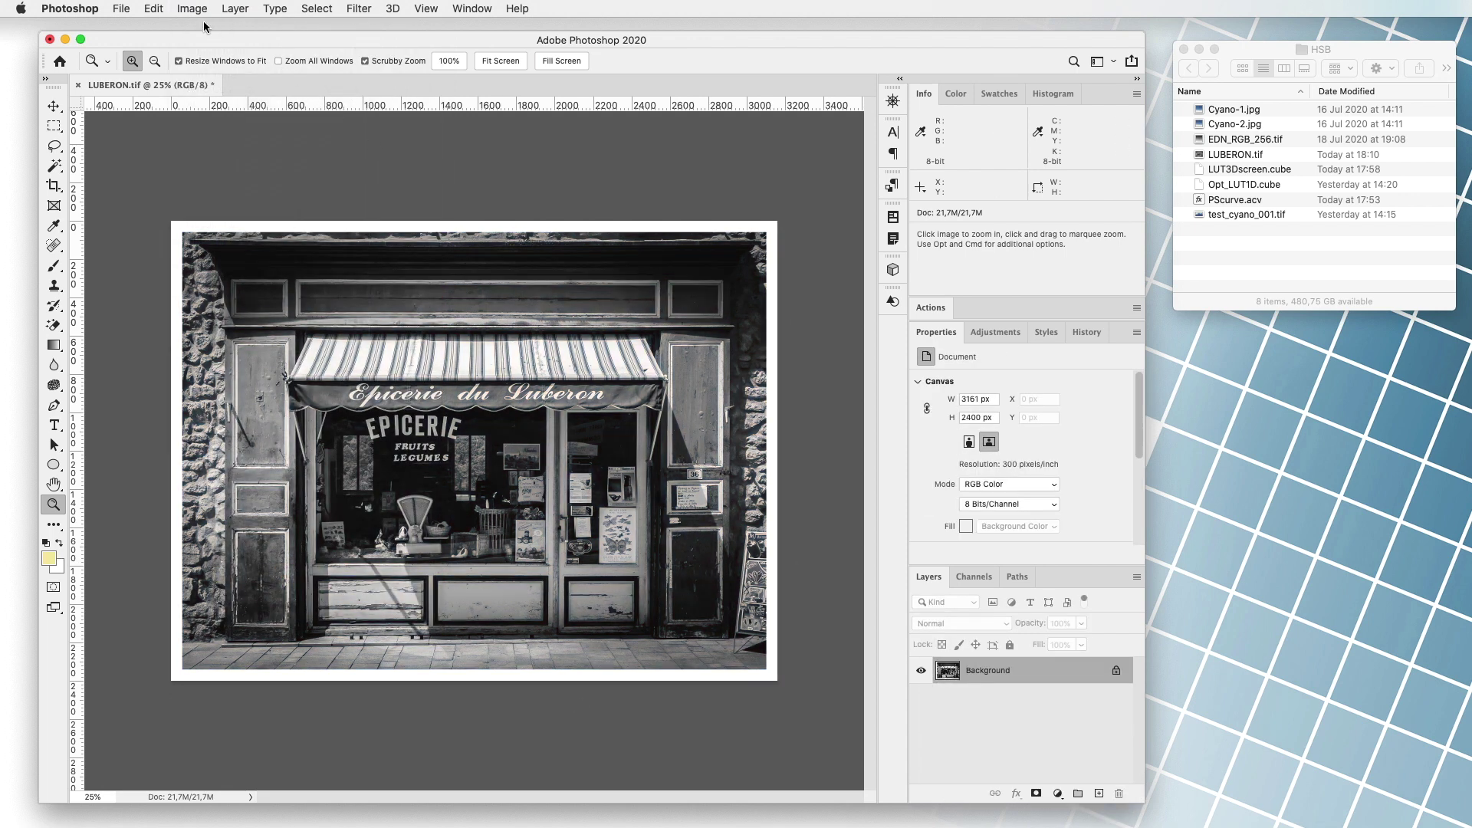
Load the PScurve.acv preset in Curves and apply it to LUBERON.tif.
left_click(192, 9)
mouse_move(230, 51)
left_click(397, 84)
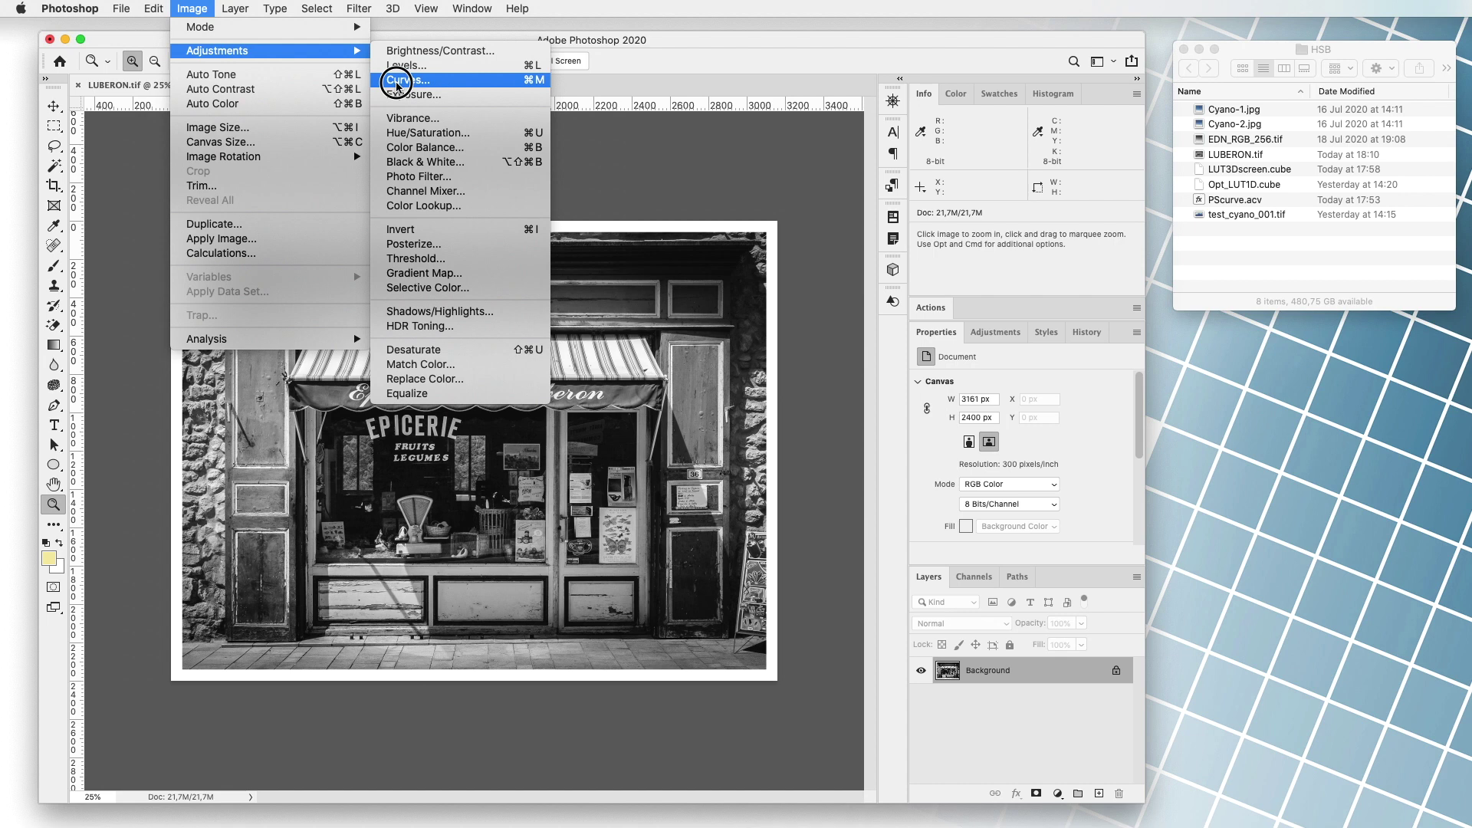
left_click(967, 417)
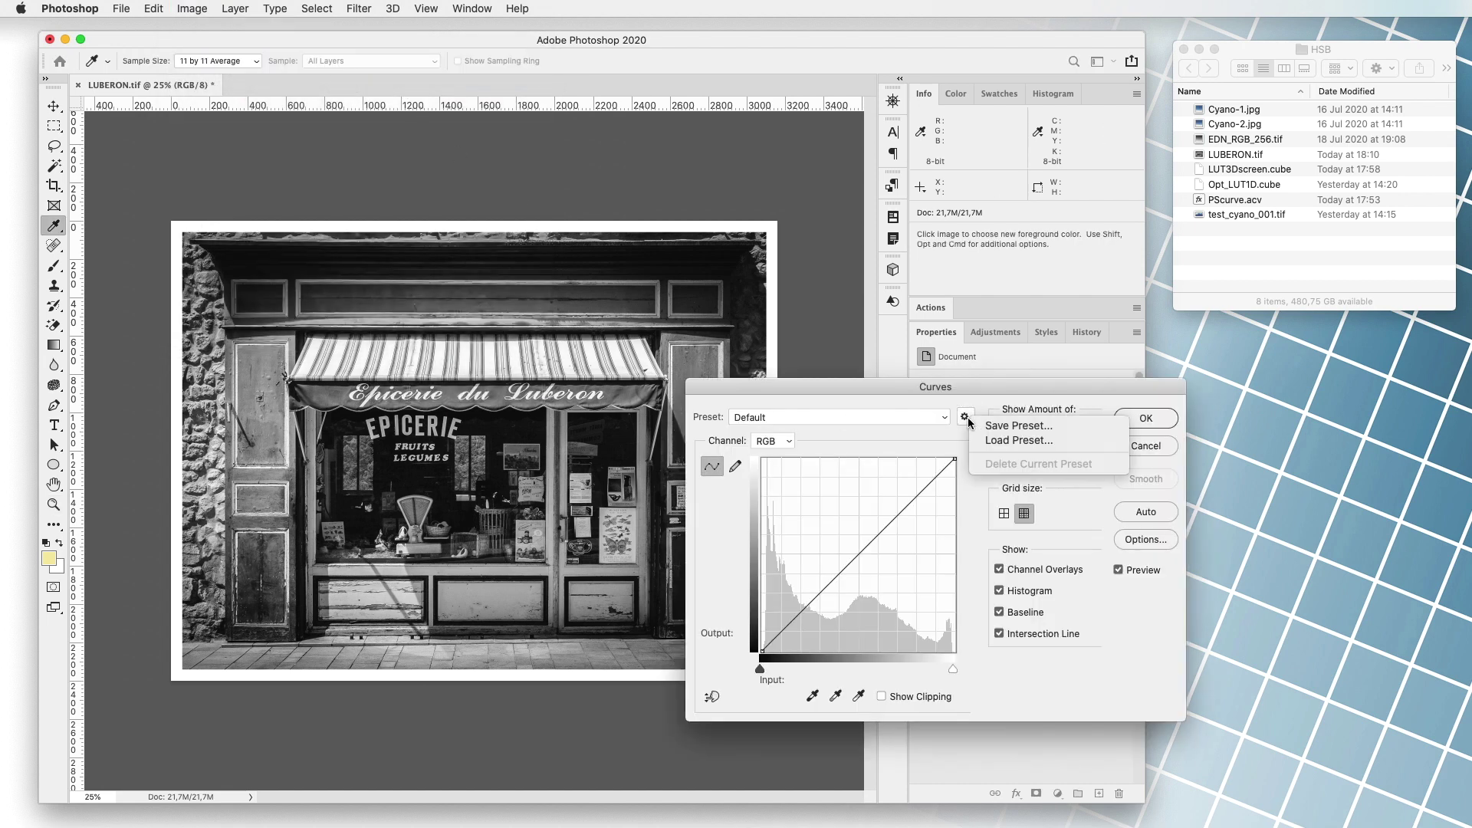
left_click(990, 445)
left_click(804, 256)
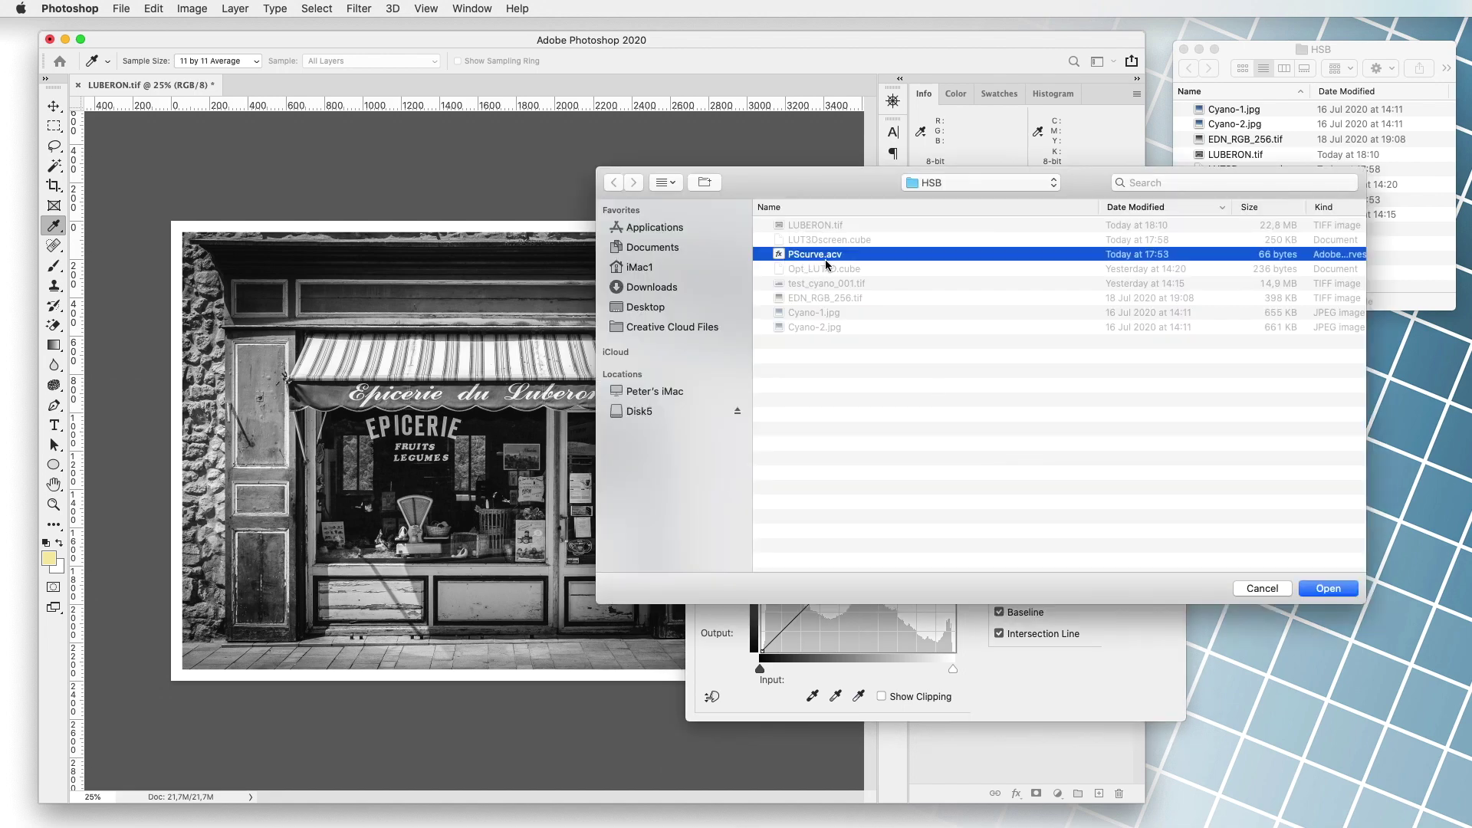
left_click(1326, 589)
left_click(1138, 420)
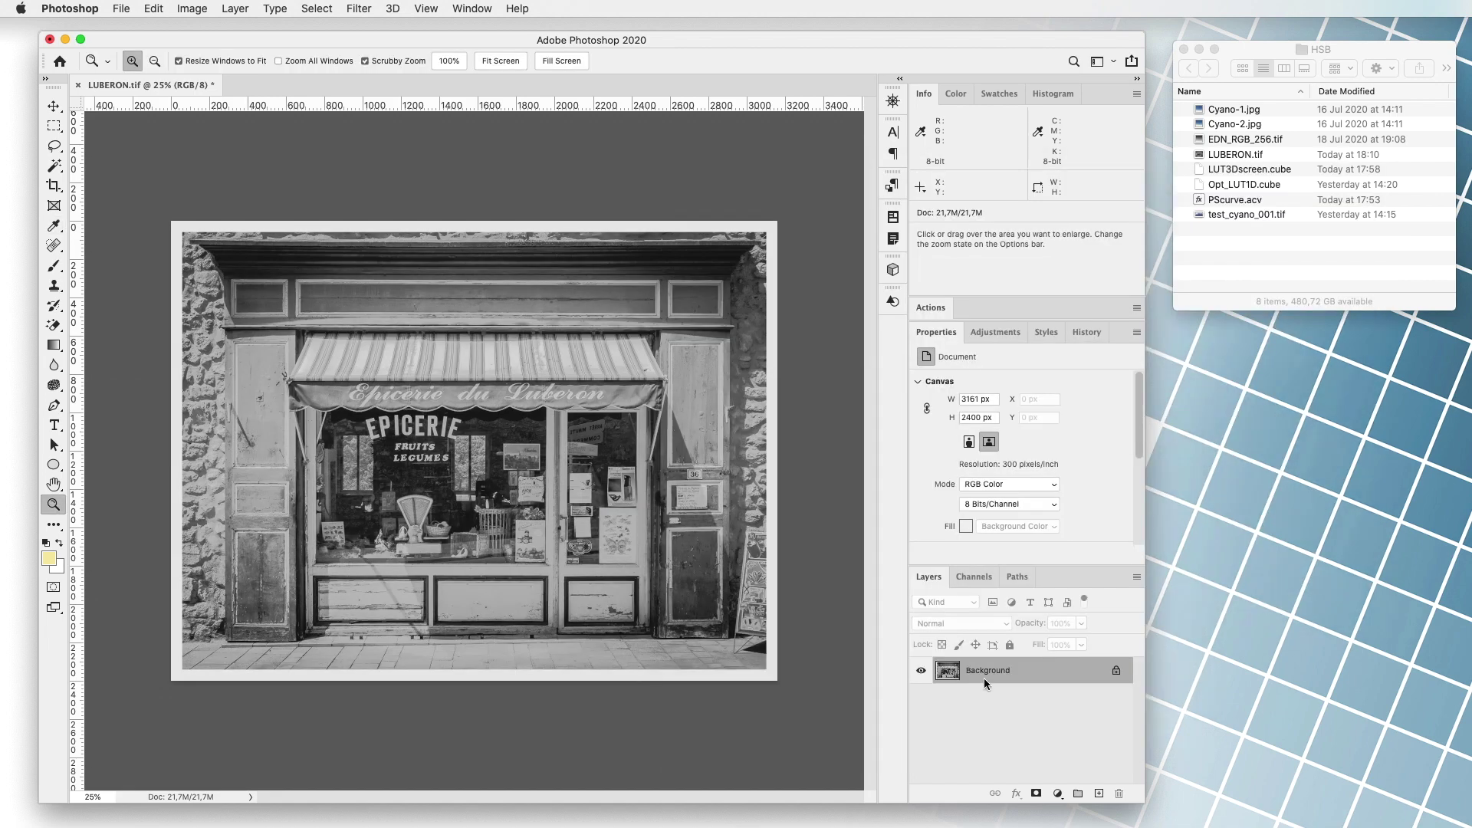
Invert the photo into a negative and flip its canvas horizontally.
left_click(192, 9)
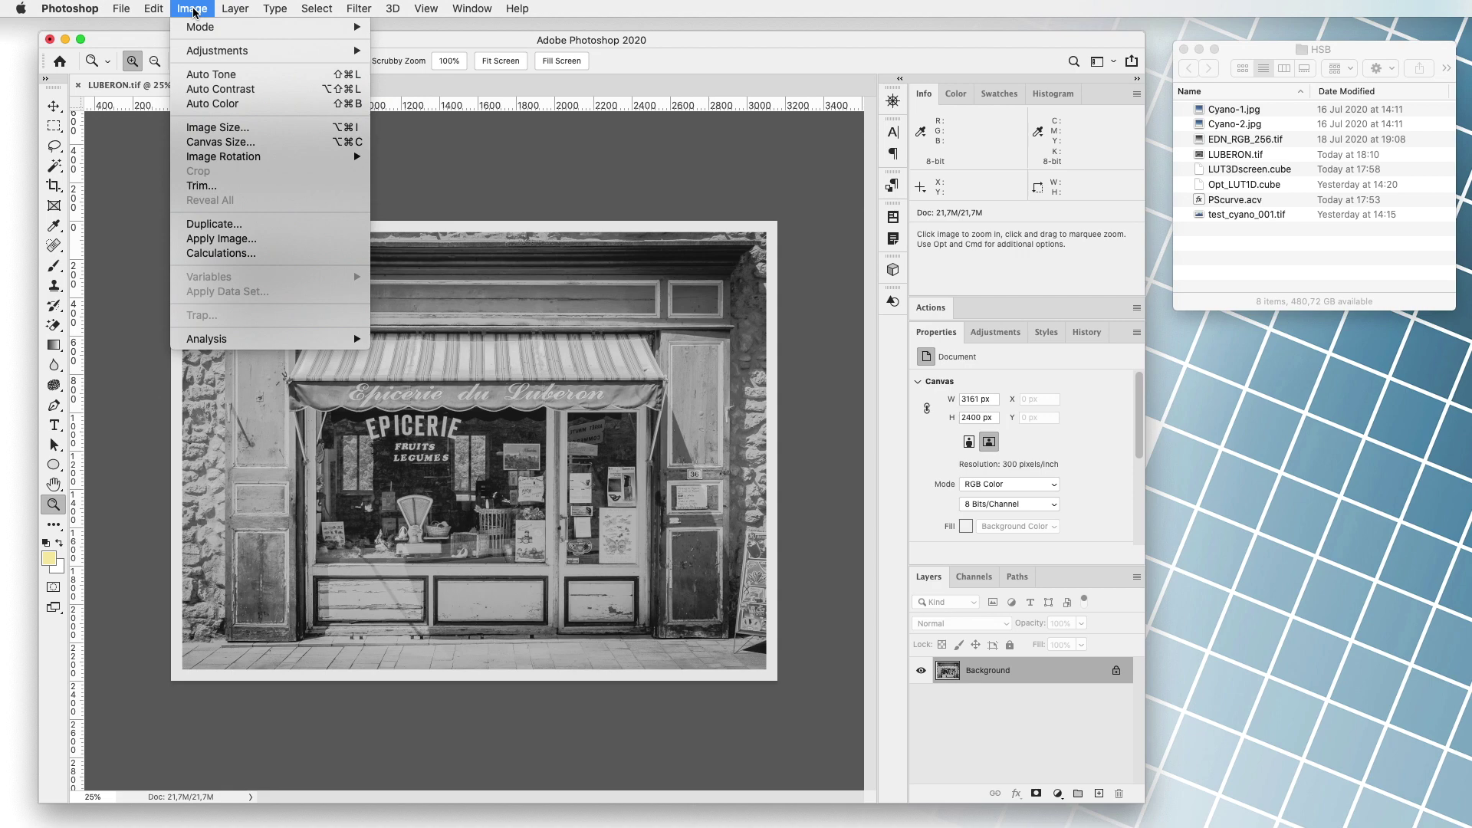
left_click(414, 230)
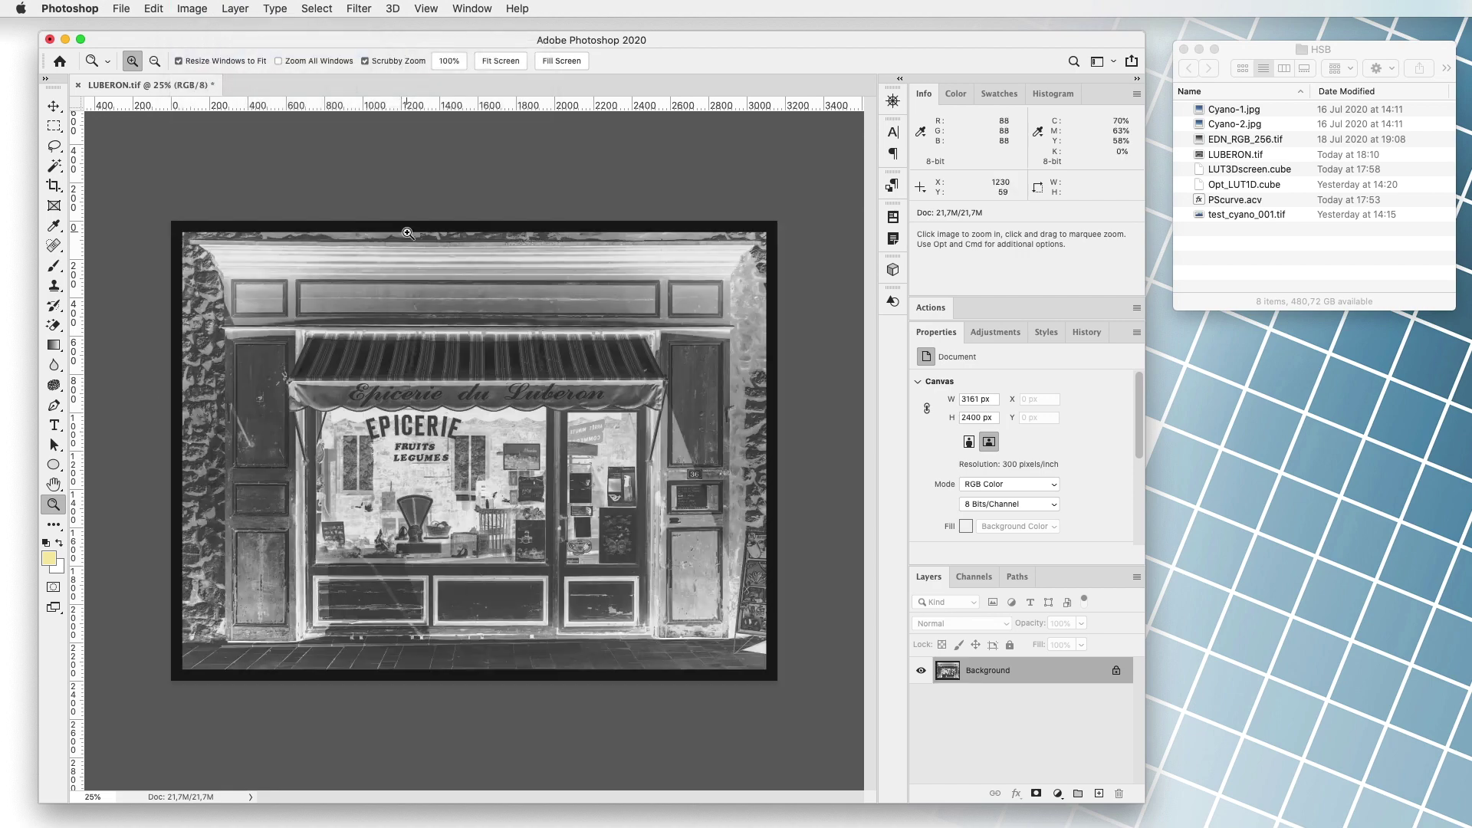
left_click(184, 6)
mouse_move(226, 158)
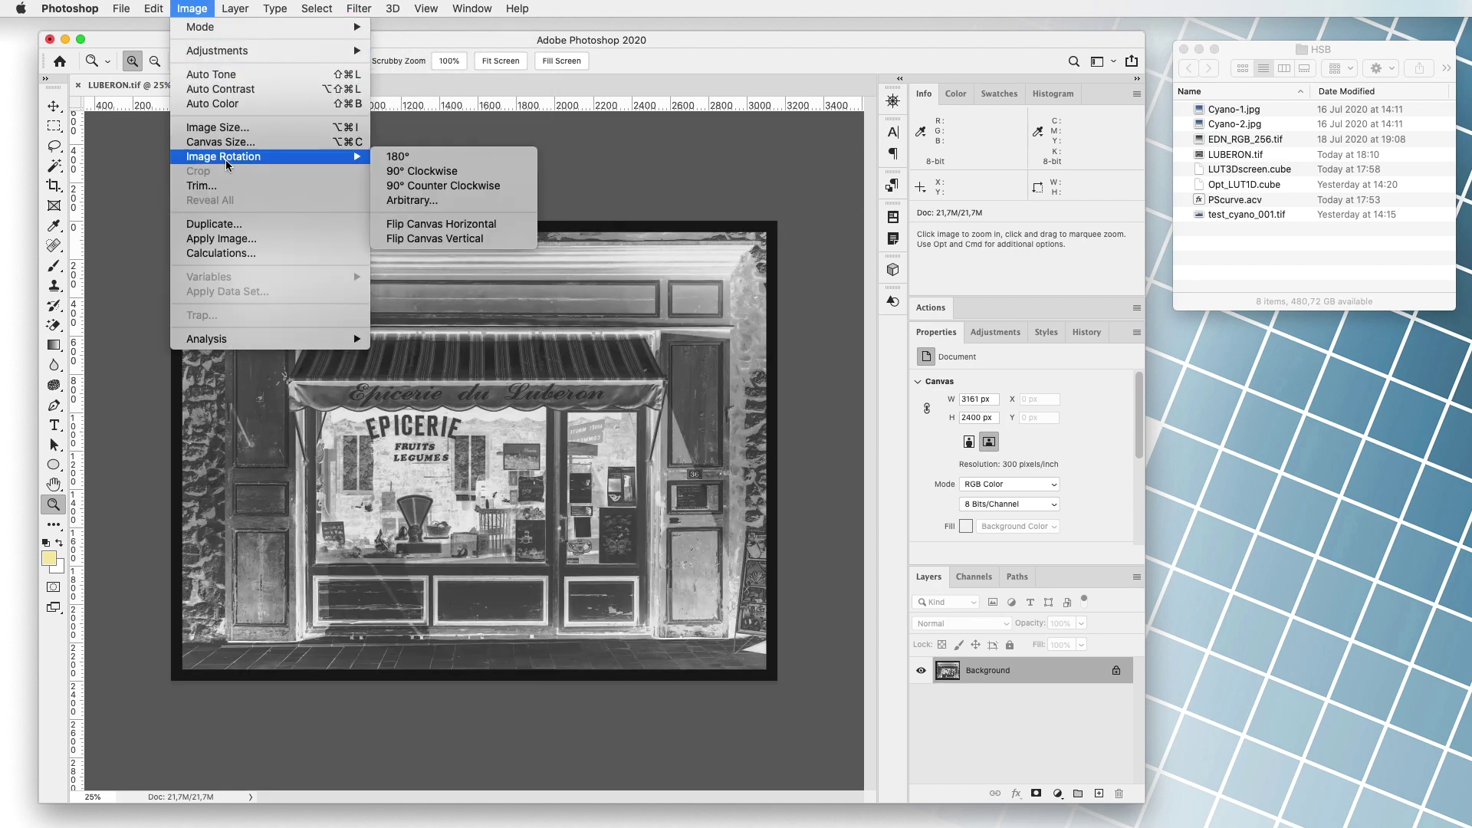
left_click(441, 224)
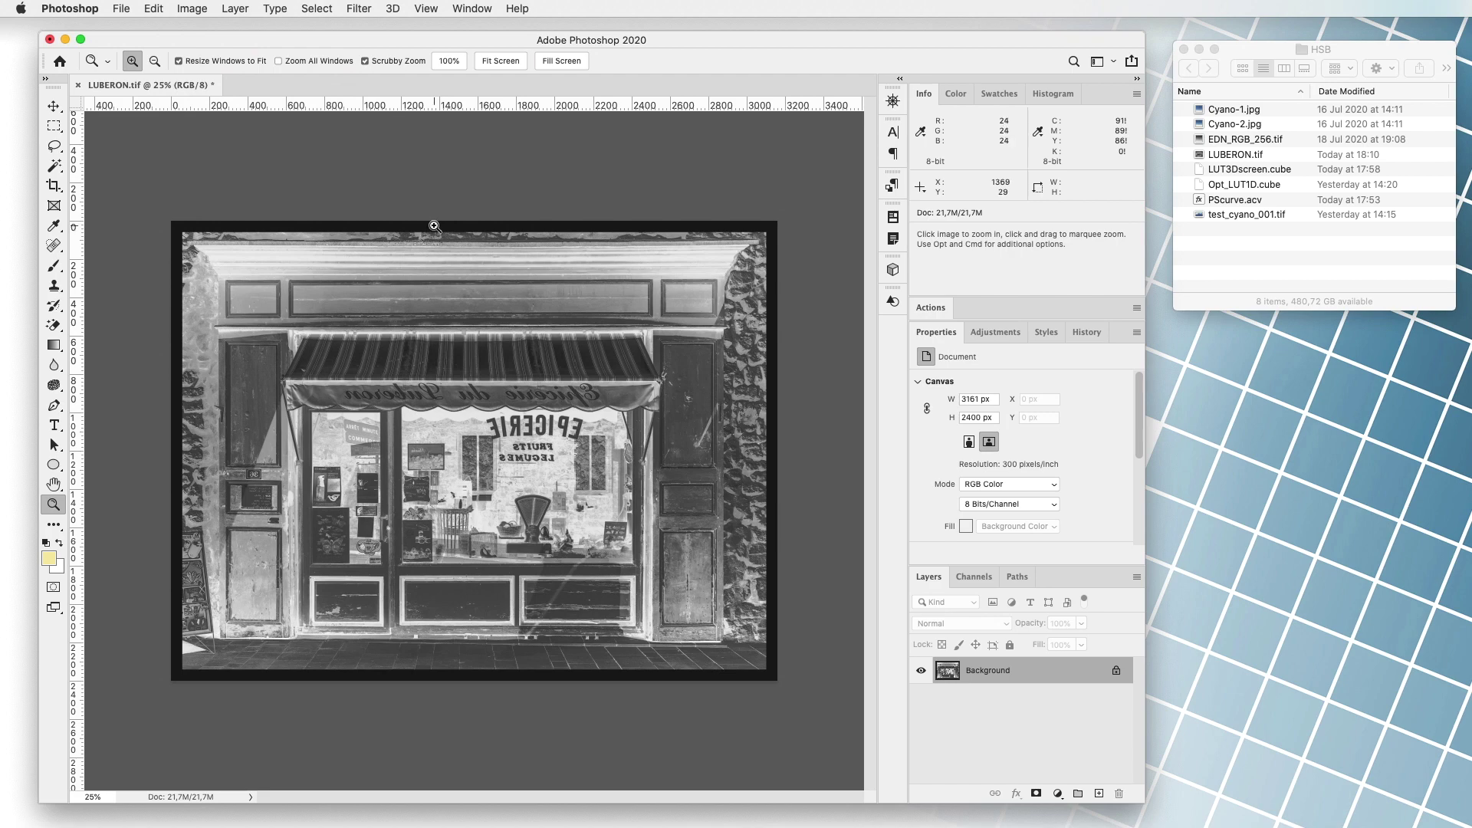
Add a Color Lookup layer using Opt_LUT1D.cube to tint the negative magenta.
left_click(995, 332)
left_click(1035, 388)
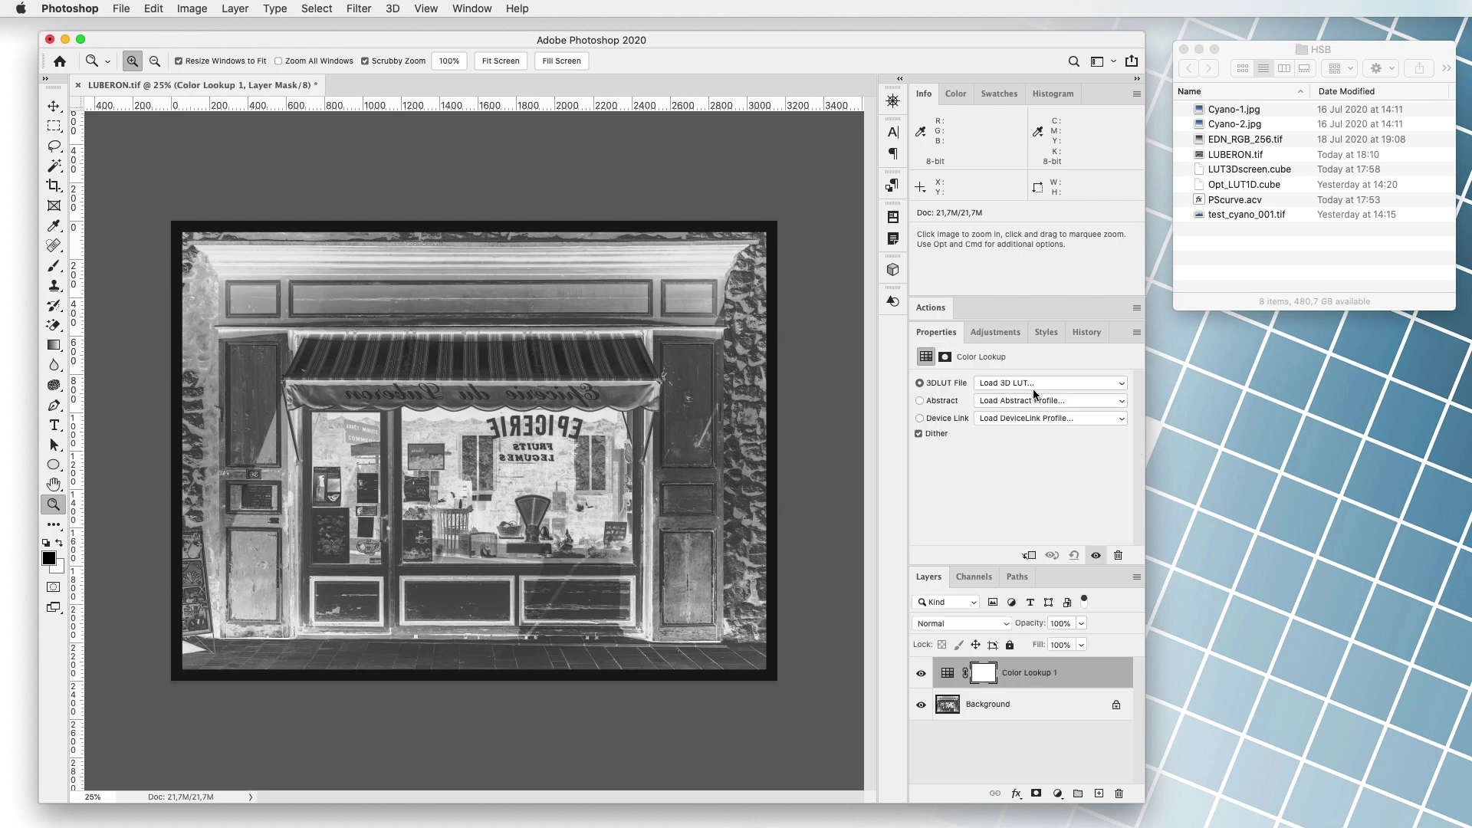
left_click(967, 388)
left_click(827, 270)
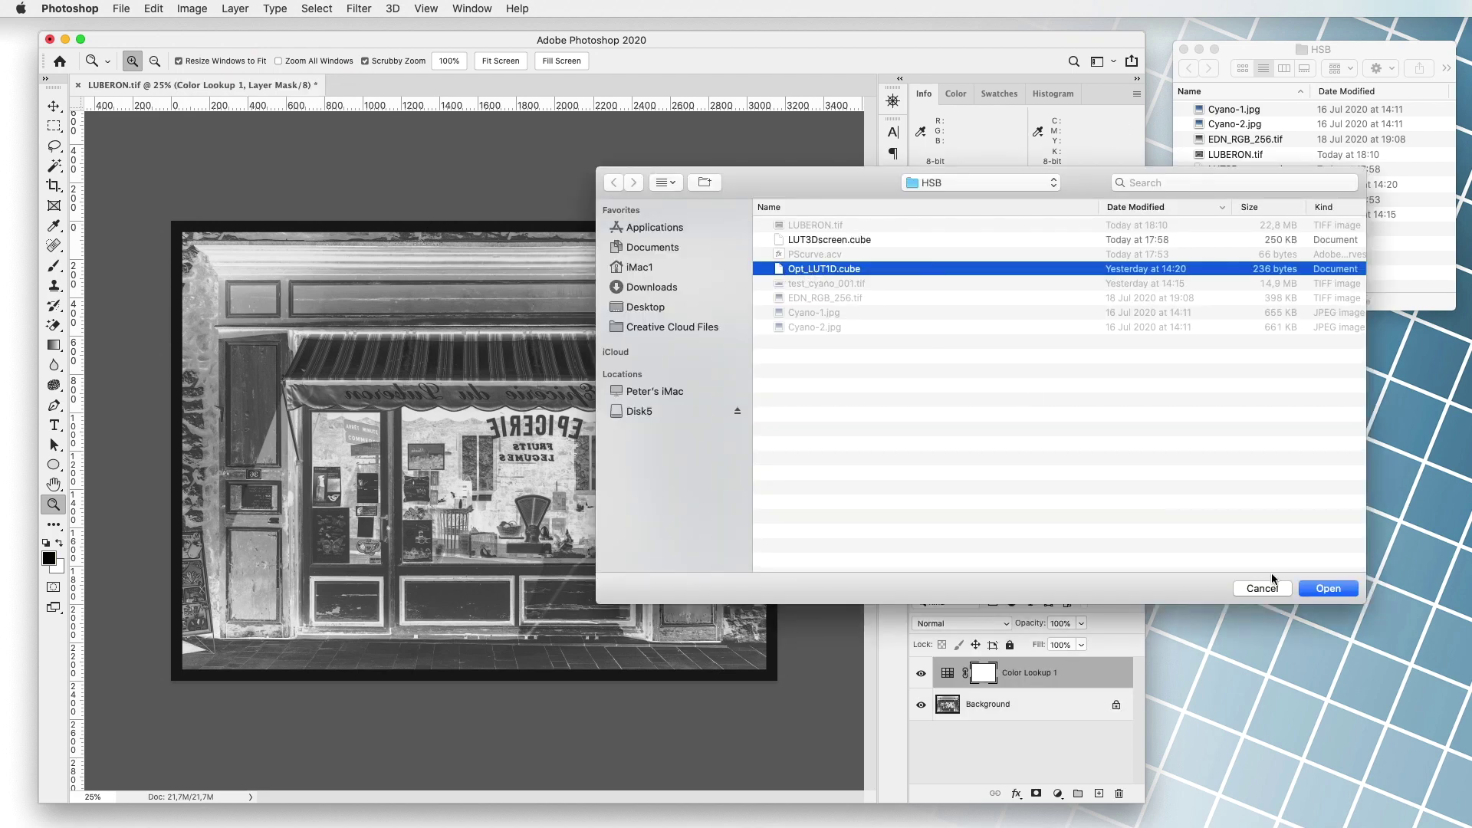
left_click(1328, 589)
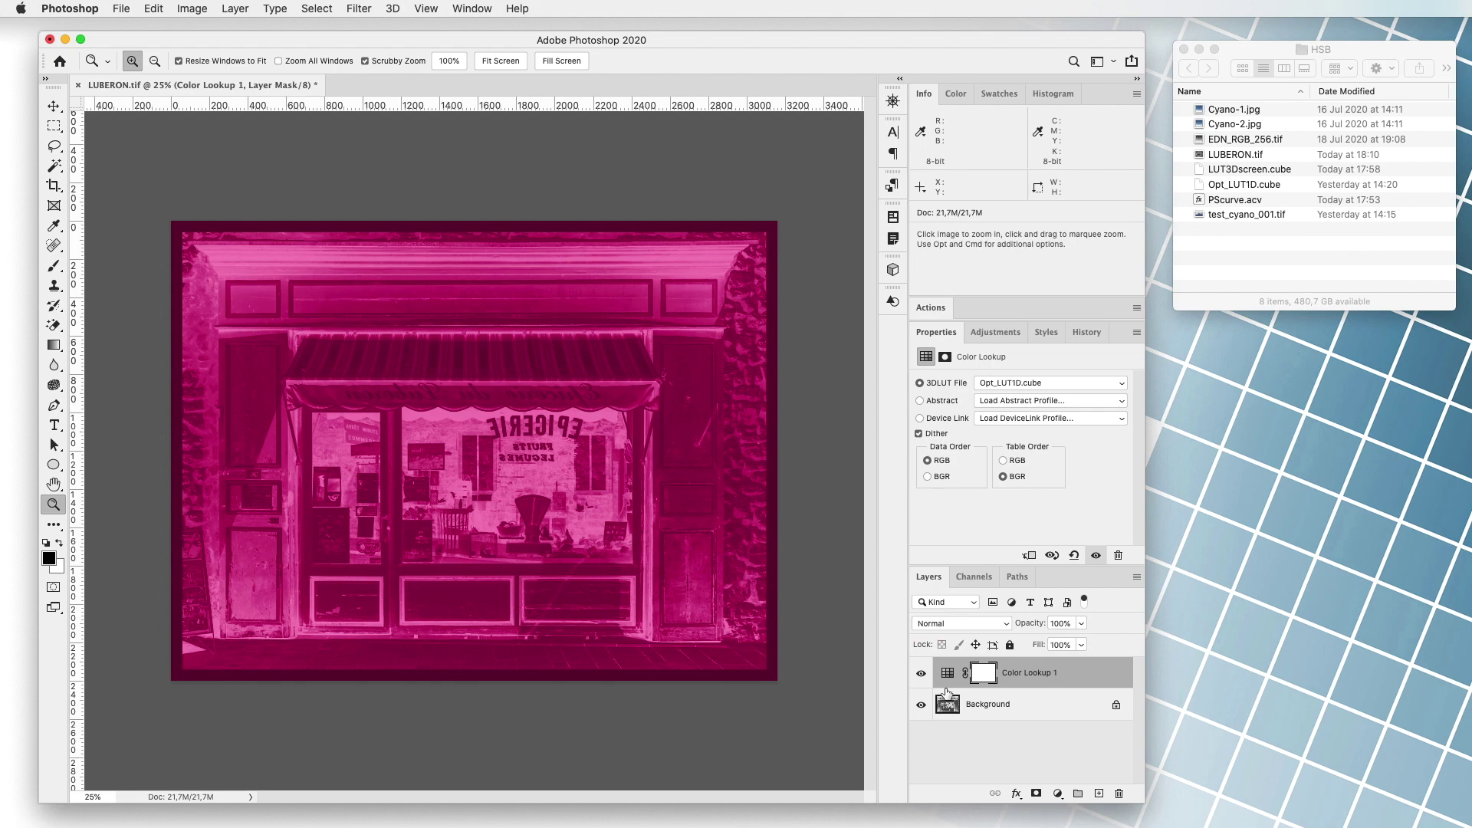
left_click(123, 9)
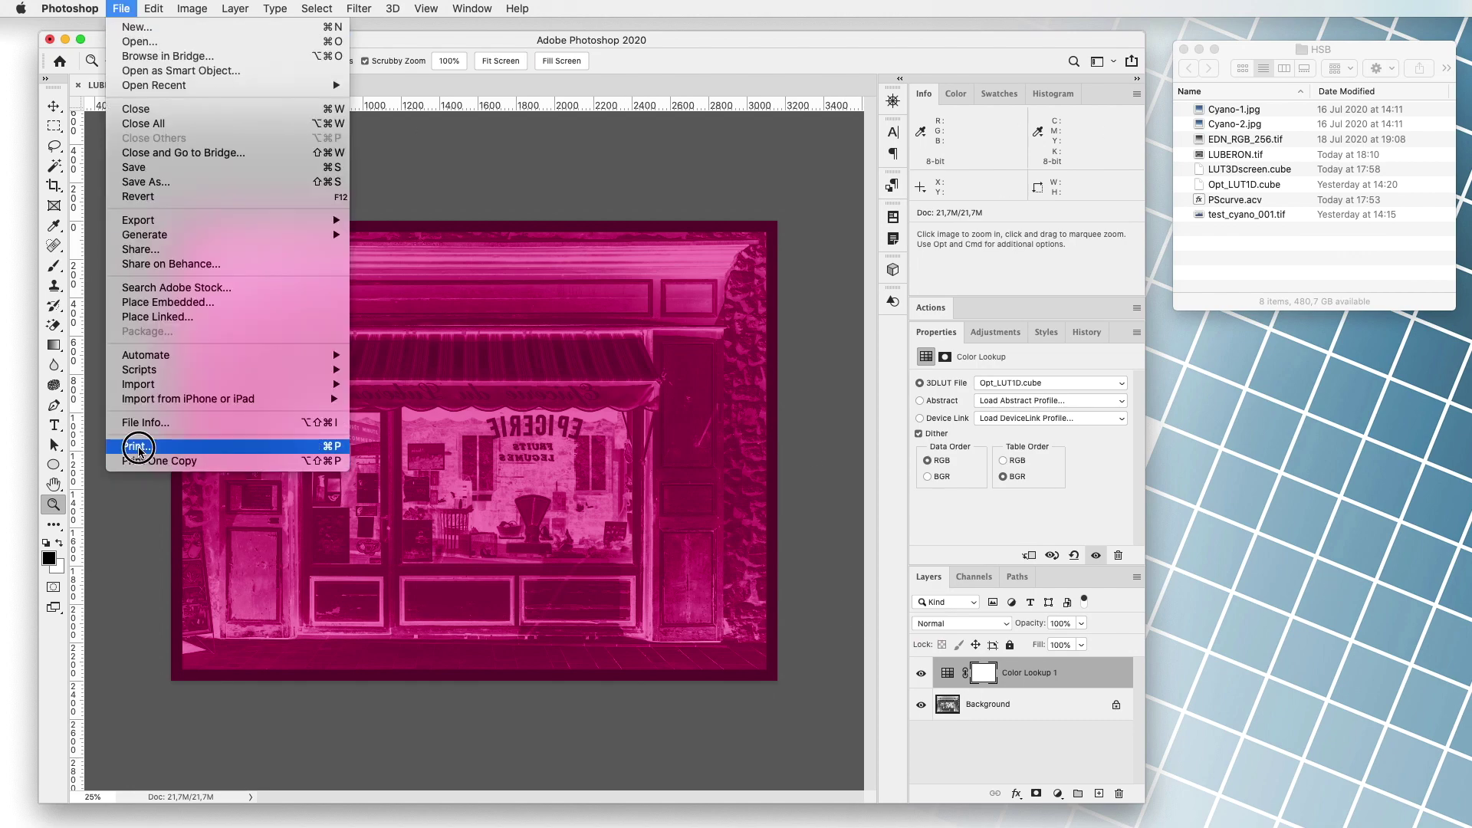
Start printing the mirrored magenta negative LUBERON.tif via File > Print.
left_click(145, 447)
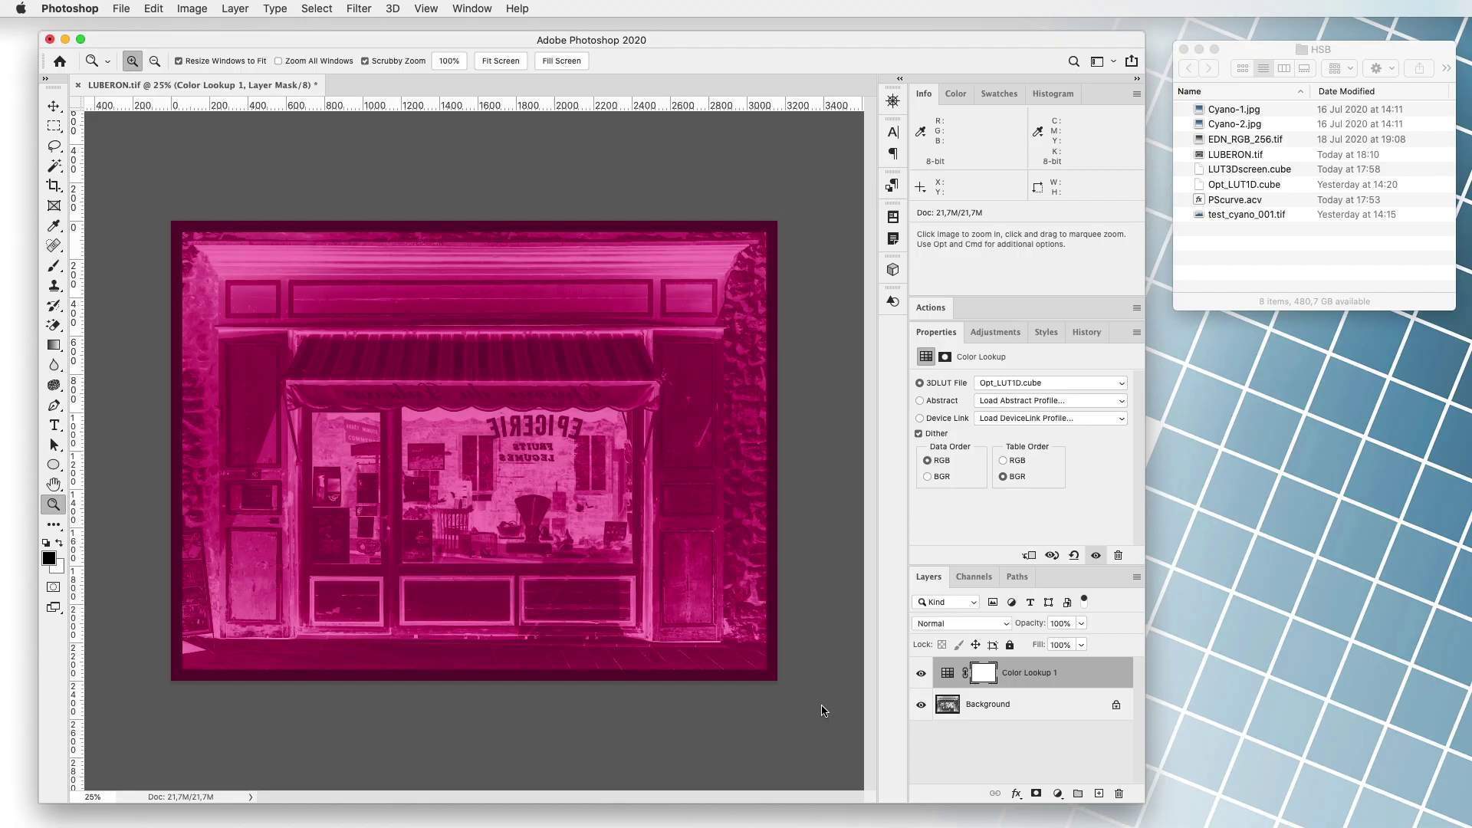